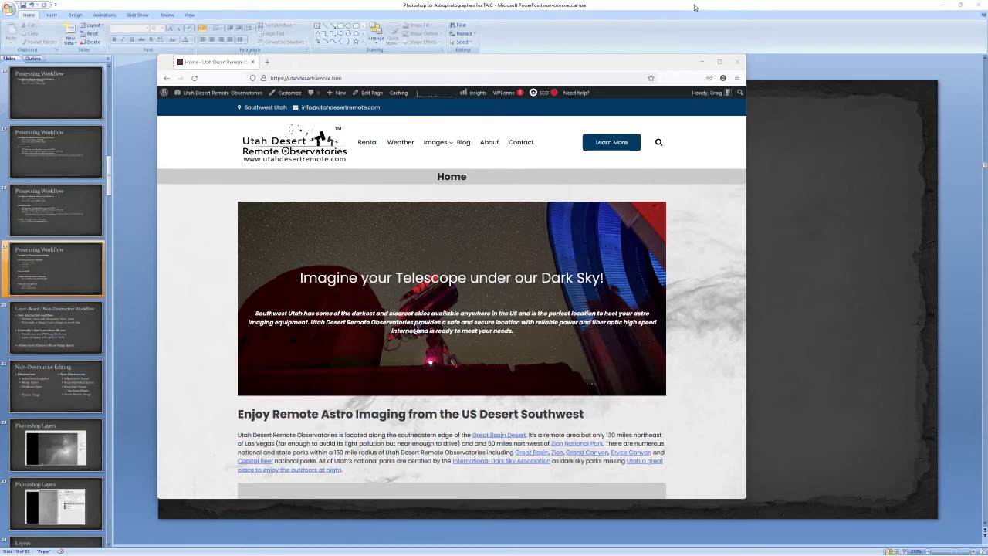
# Step: Bring the PowerPoint Processing Workflow slide back in front of the observatory website
pyautogui.click(694, 7)
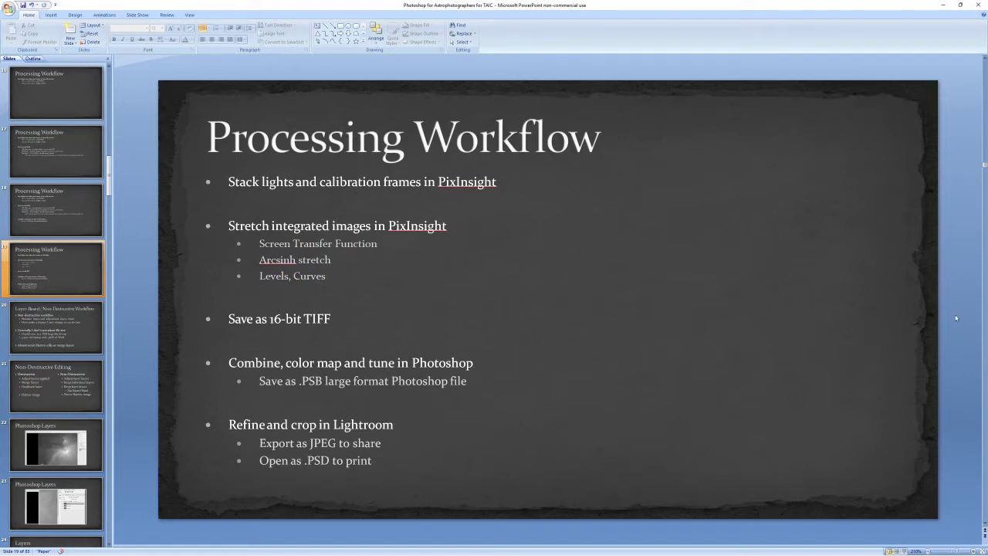
pyautogui.click(986, 369)
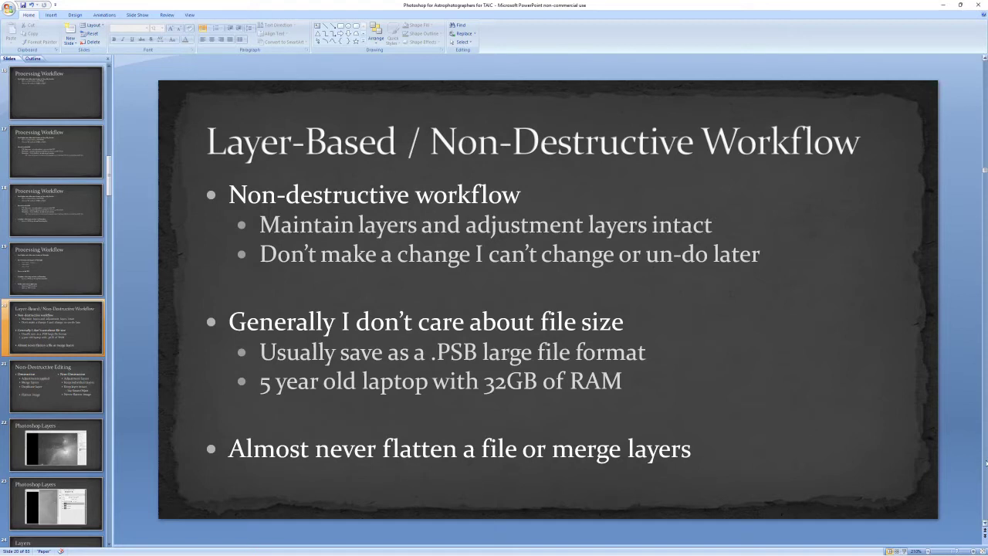
pyautogui.click(986, 462)
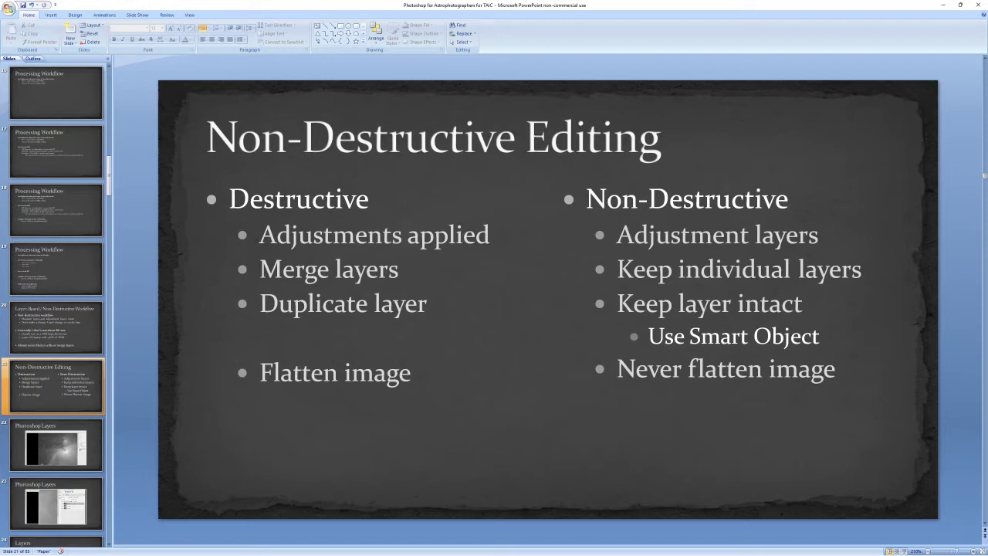
pyautogui.hotkey('alt', 'Tab')
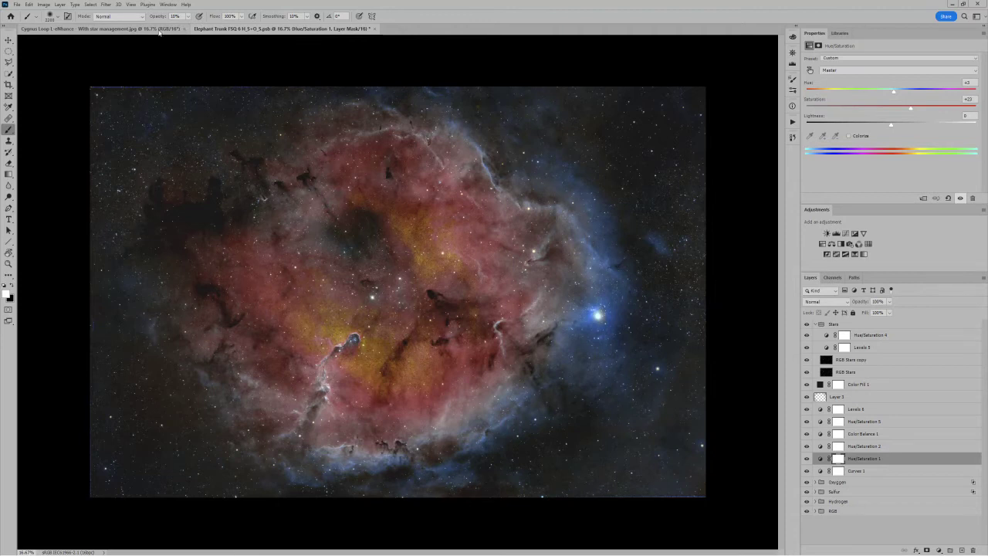
# Step: On the Cygnus Loop image, apply Levels with midtone gamma 1.2 directly to the Background layer
pyautogui.click(160, 29)
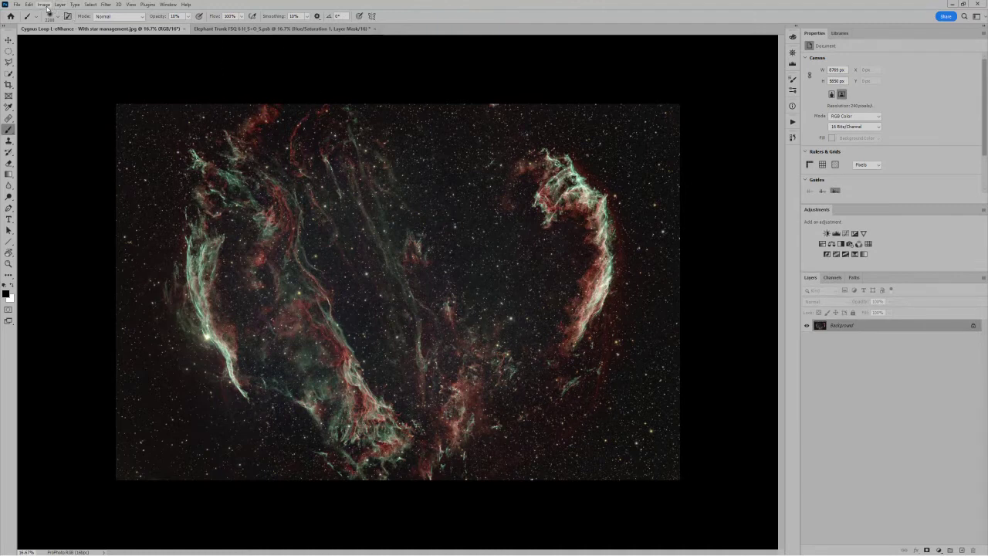
pyautogui.click(47, 6)
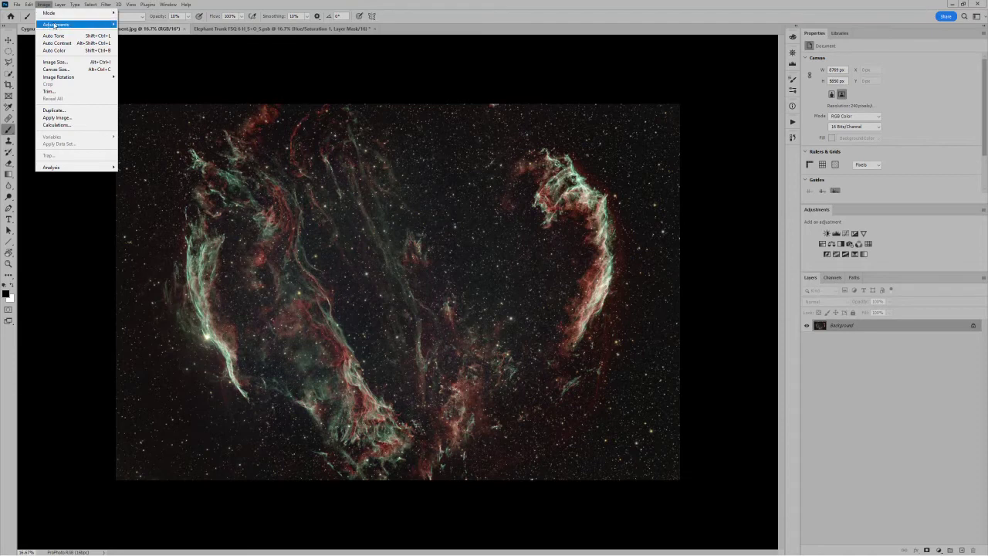
pyautogui.moveTo(55, 25)
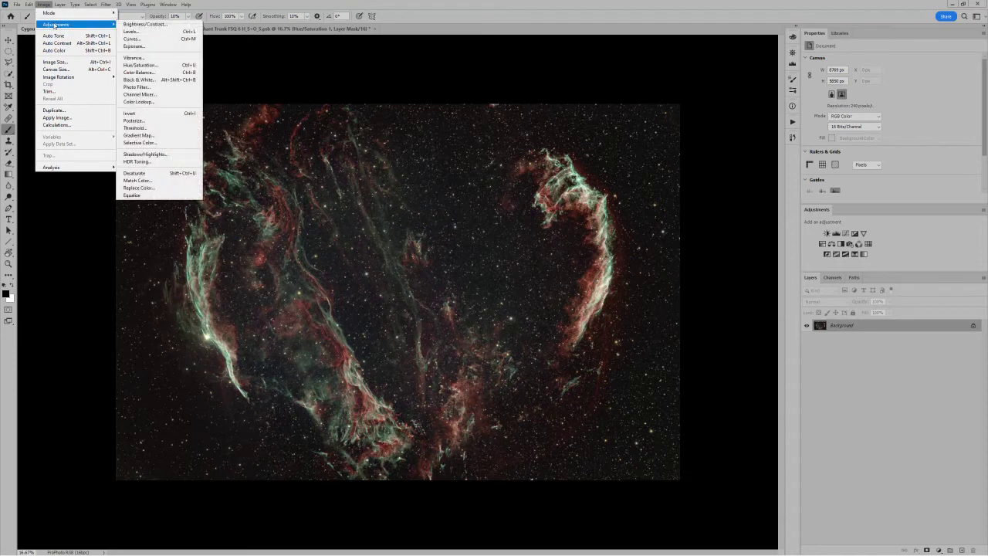
pyautogui.click(132, 30)
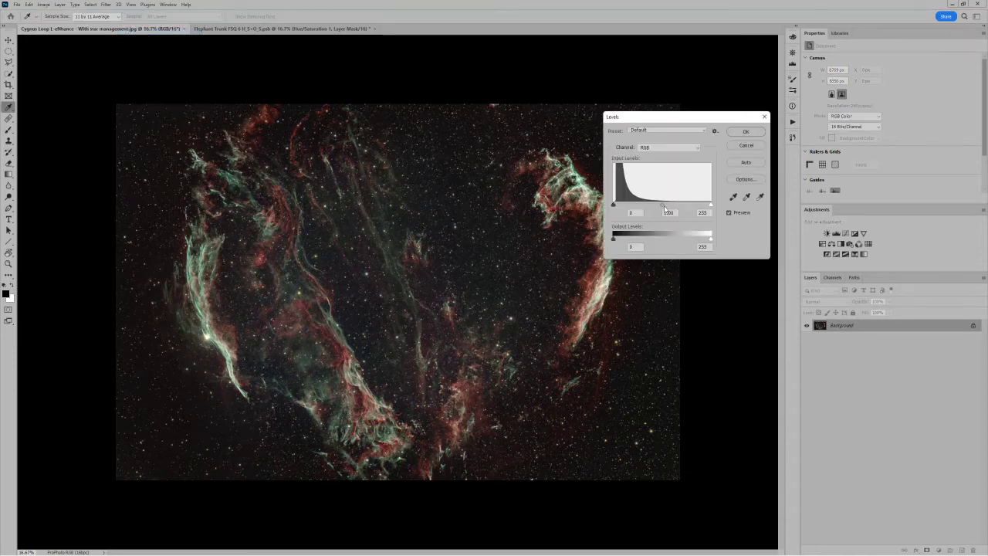
pyautogui.moveTo(662, 206); pyautogui.dragTo(656, 208)
pyautogui.click(745, 133)
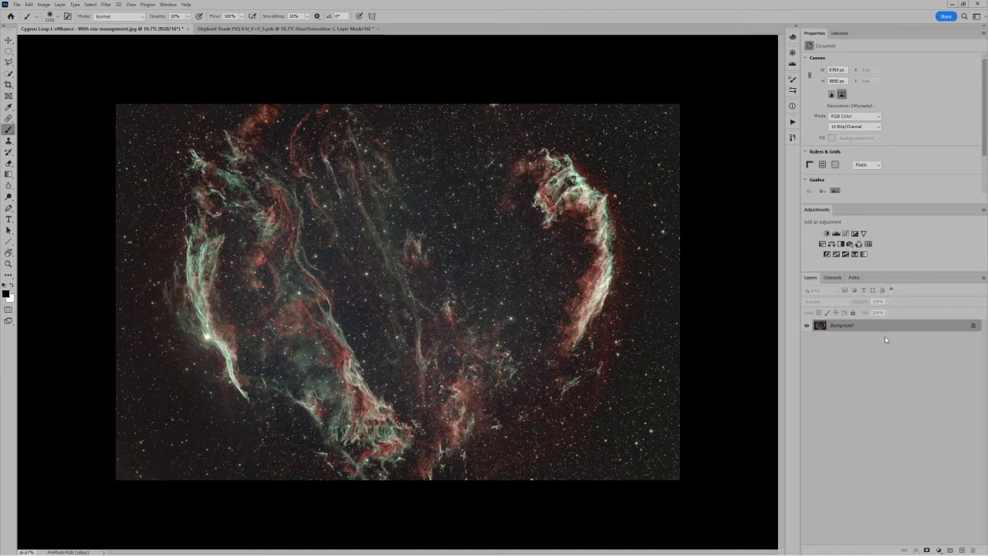
# Step: Revert the Cygnus Loop to its Open history state and duplicate the Background layer
pyautogui.click(792, 138)
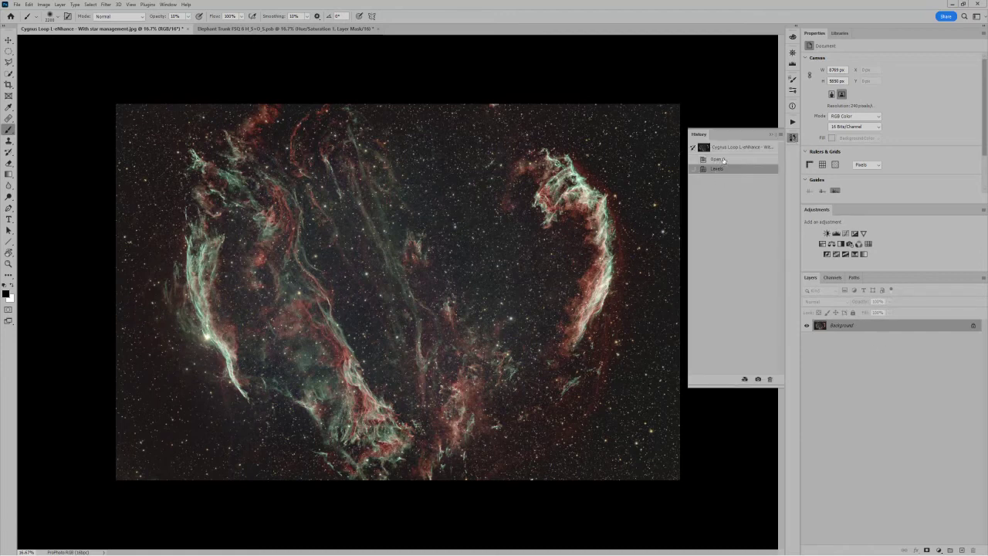
pyautogui.click(716, 159)
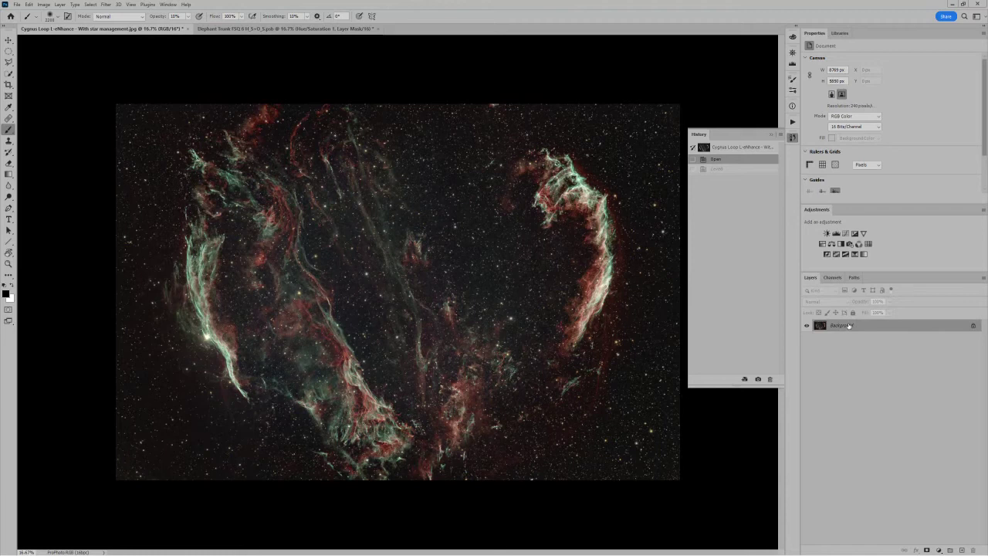
pyautogui.moveTo(848, 326); pyautogui.dragTo(961, 551)
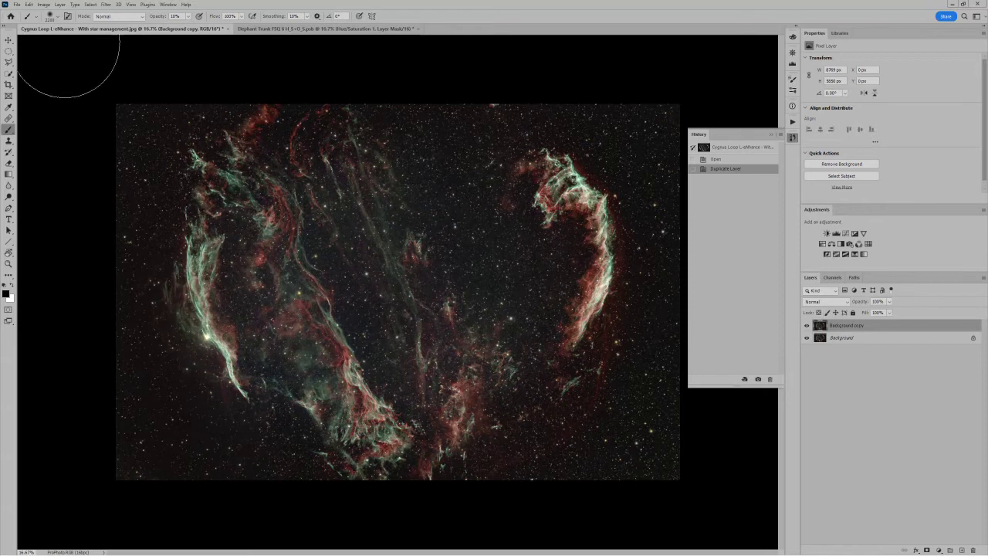
# Step: Apply Levels midtone 1.14 to the Background copy, compare it on and off, then revert to Open
pyautogui.click(44, 5)
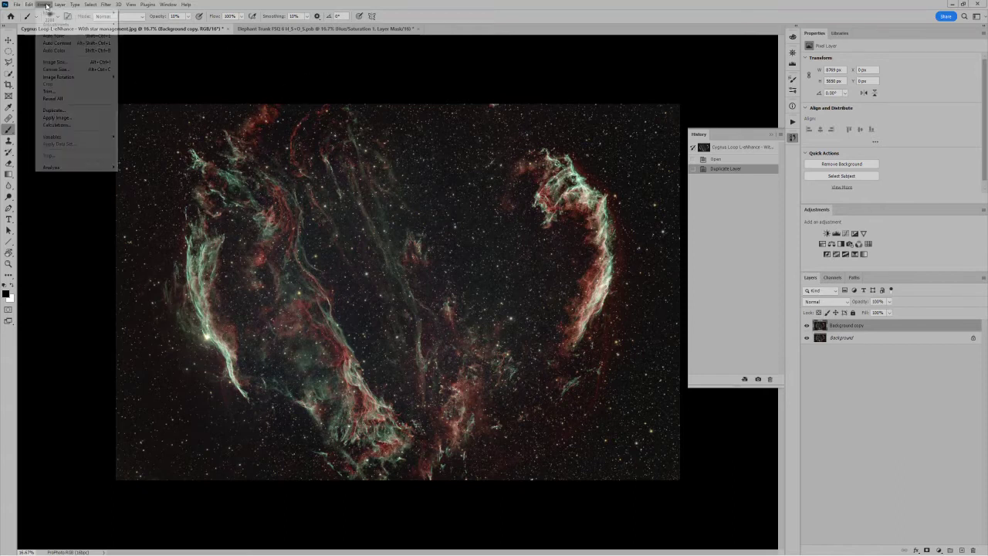
pyautogui.moveTo(75, 25)
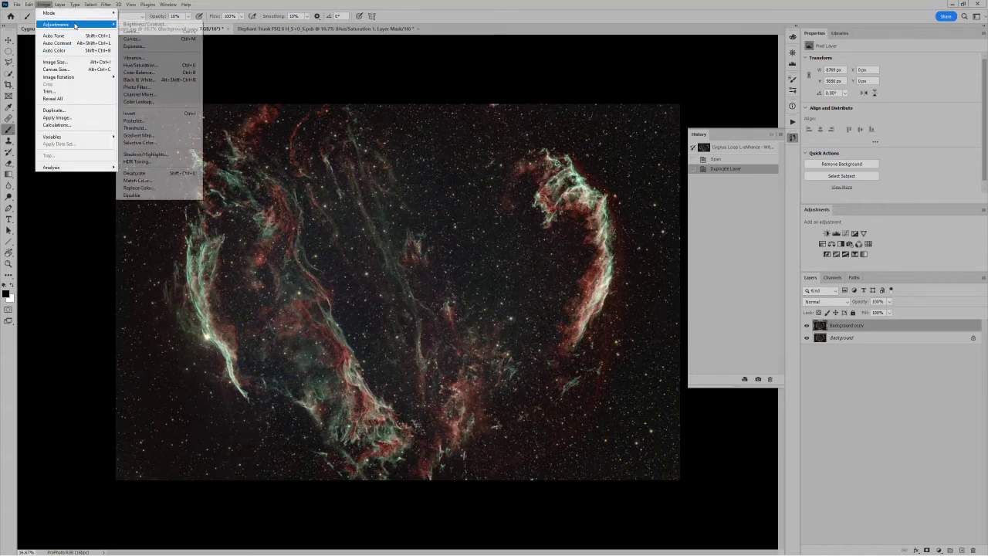
pyautogui.click(143, 31)
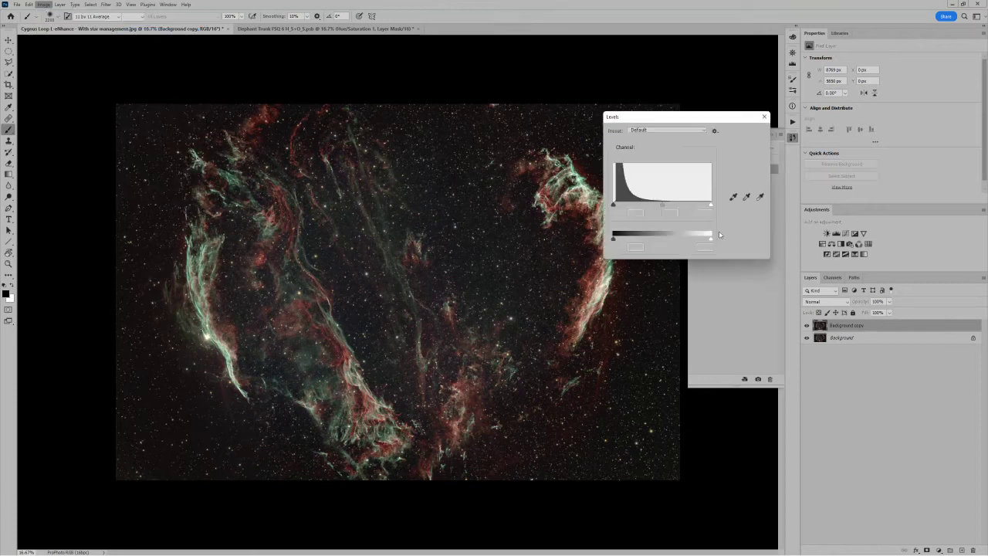
pyautogui.moveTo(662, 207); pyautogui.dragTo(657, 207)
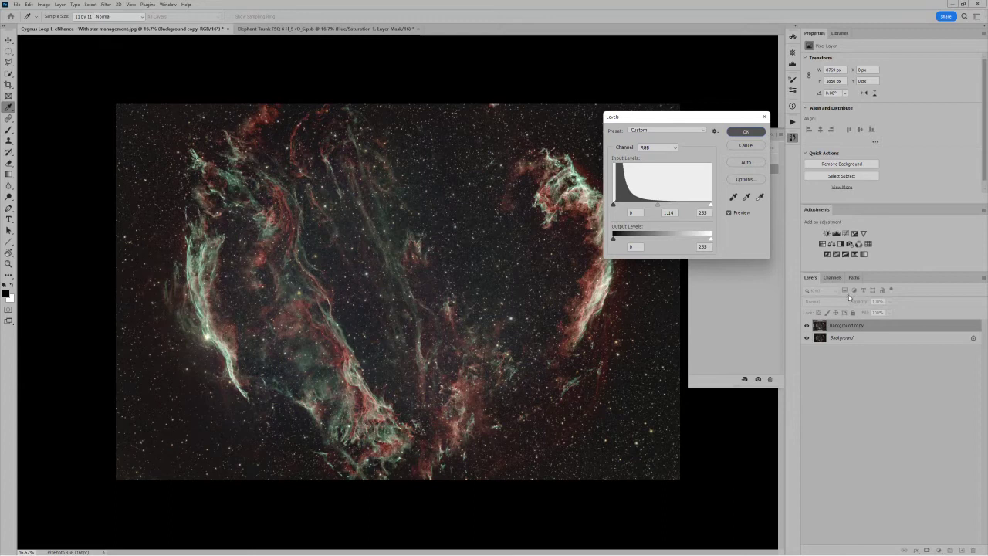
pyautogui.press('Return')
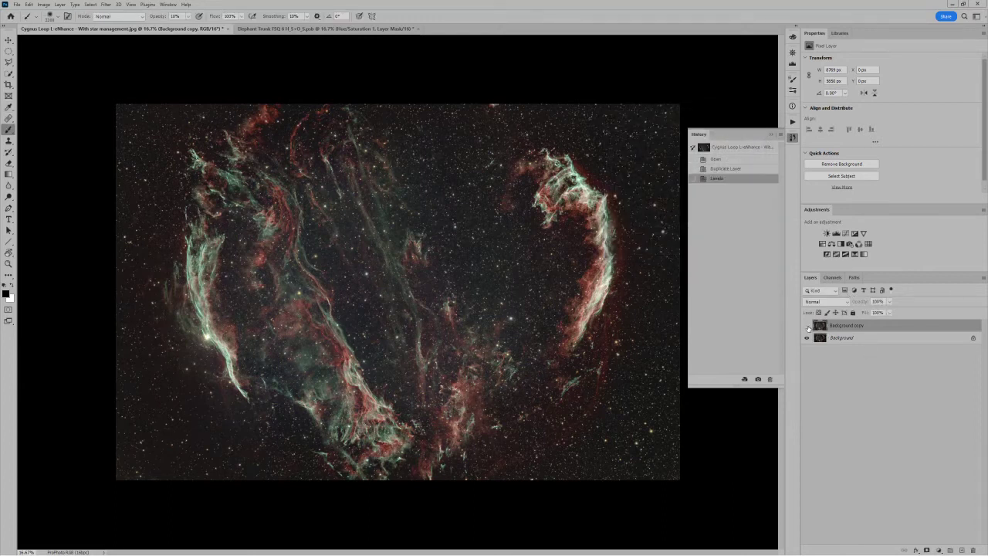
pyautogui.click(807, 326)
pyautogui.click(807, 326)
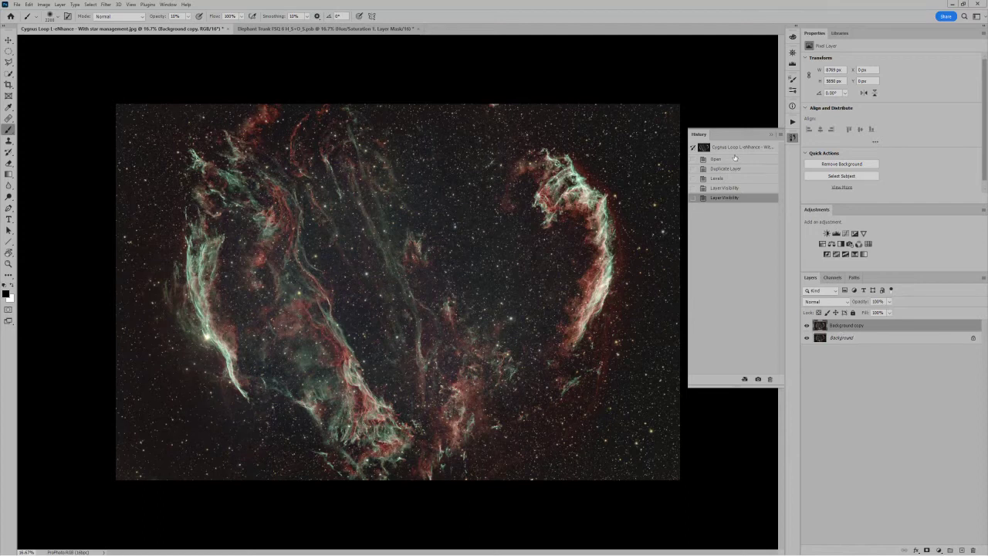
pyautogui.click(734, 158)
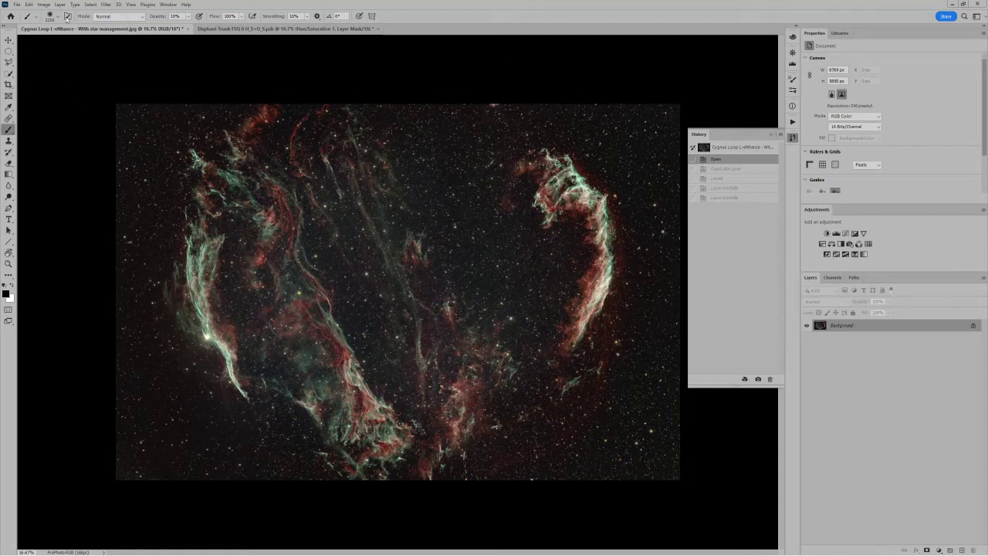
# Step: Add a Levels 1 adjustment layer above the Background and set its midtone to about 1.15
pyautogui.click(44, 4)
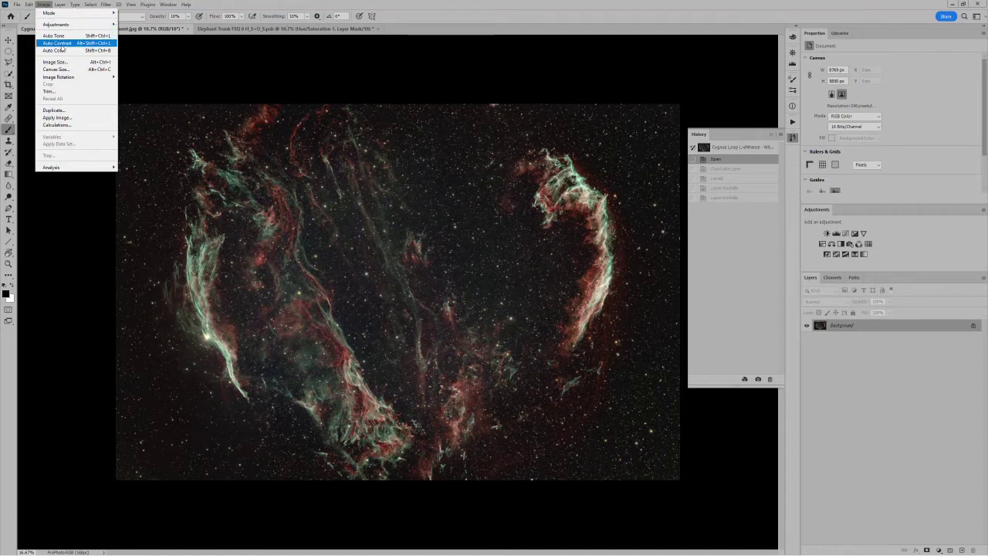
pyautogui.moveTo(62, 25)
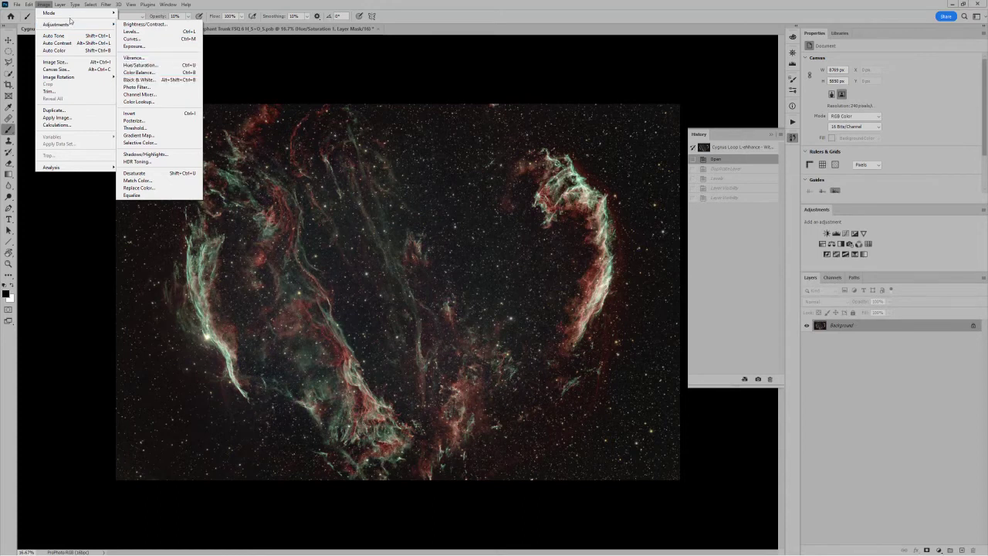
pyautogui.moveTo(61, 4)
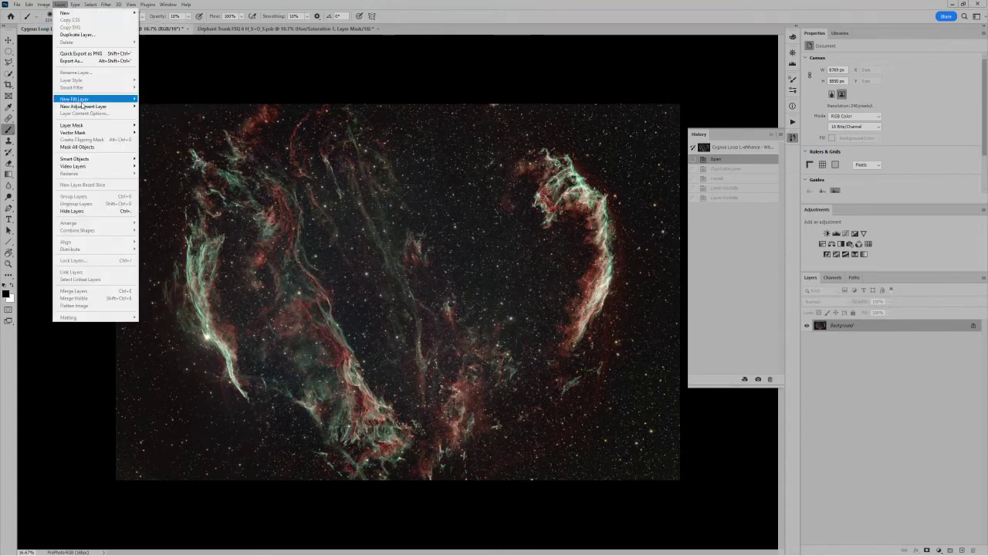
pyautogui.moveTo(83, 109)
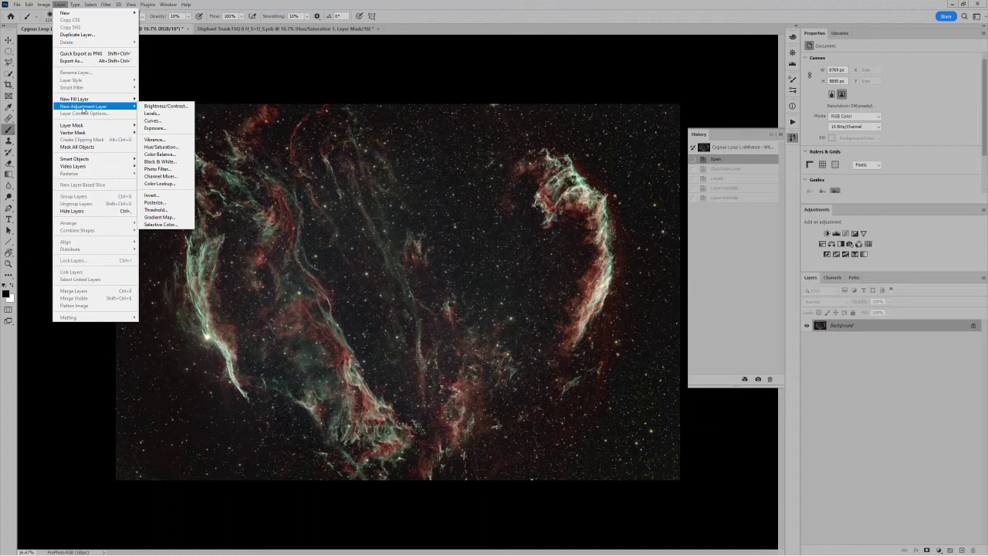
pyautogui.click(167, 116)
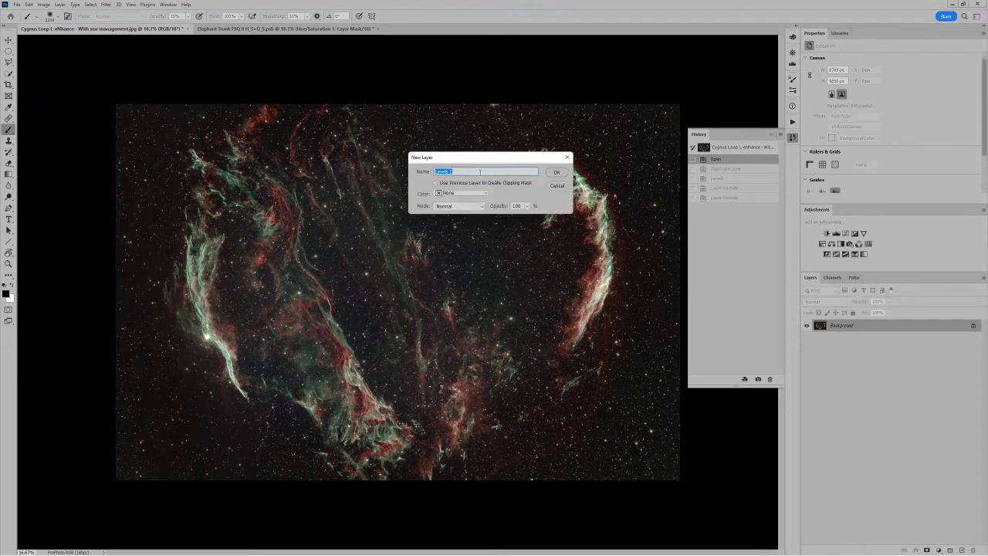
pyautogui.click(557, 175)
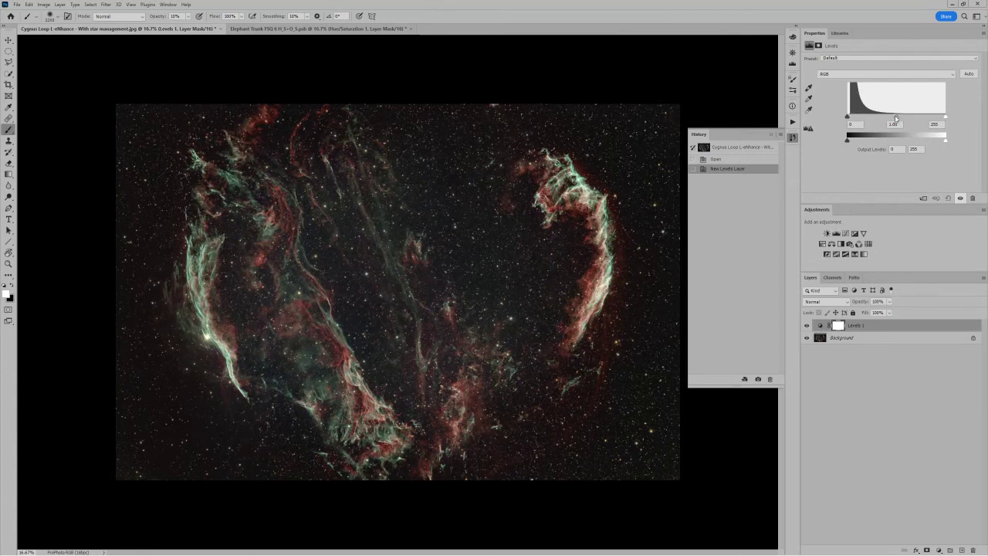
pyautogui.moveTo(897, 118); pyautogui.dragTo(851, 118)
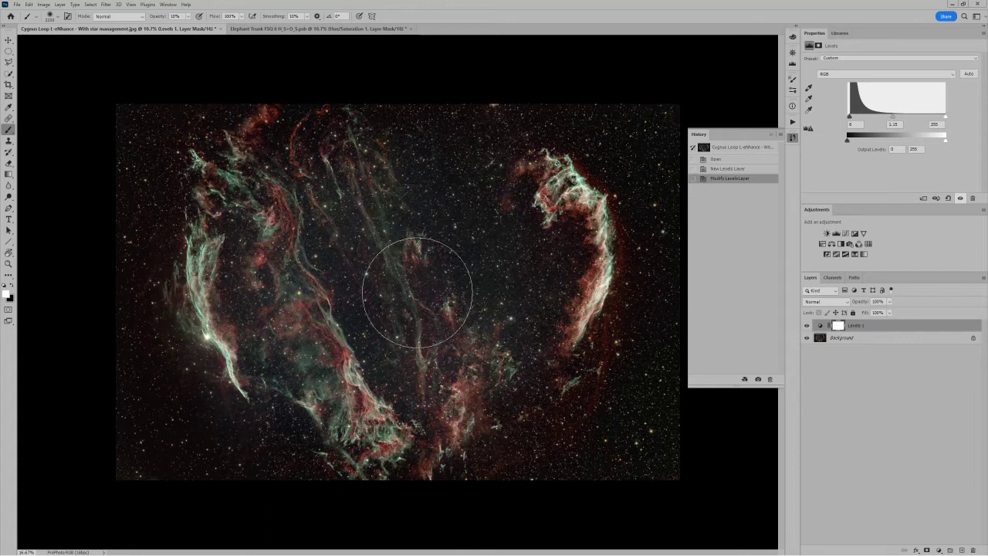
pyautogui.scroll(3, 406, 275)
pyautogui.scroll(-1, 432, 233)
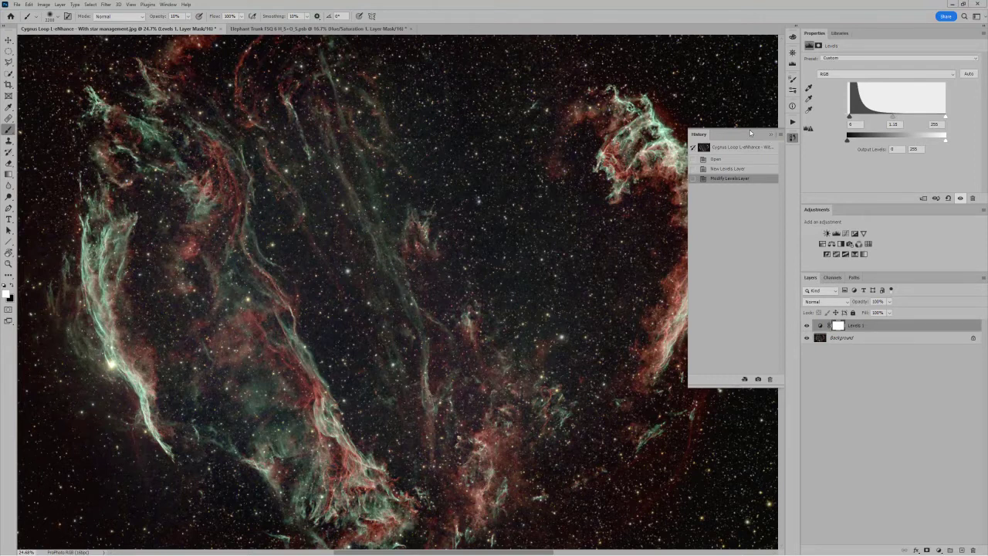
pyautogui.click(770, 135)
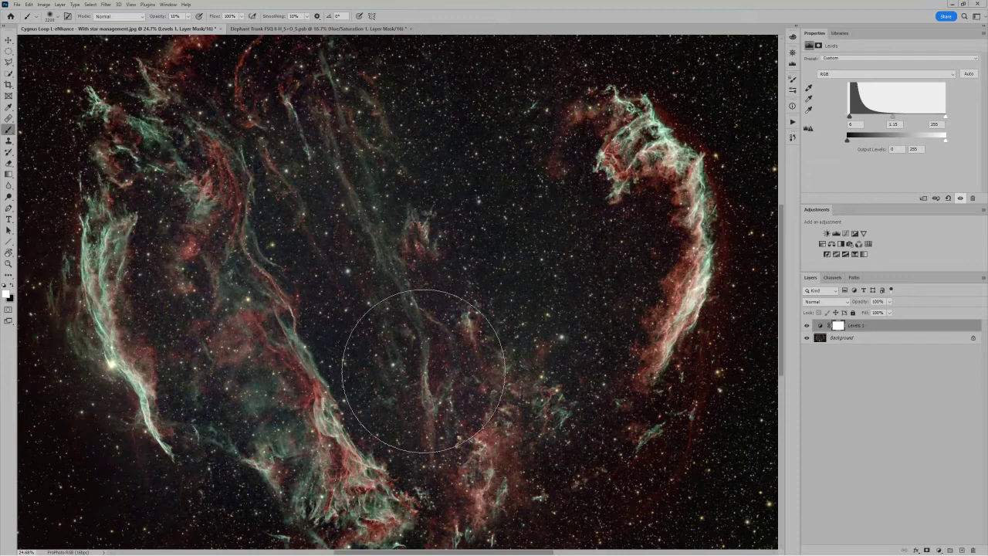
pyautogui.scroll(3, 444, 380)
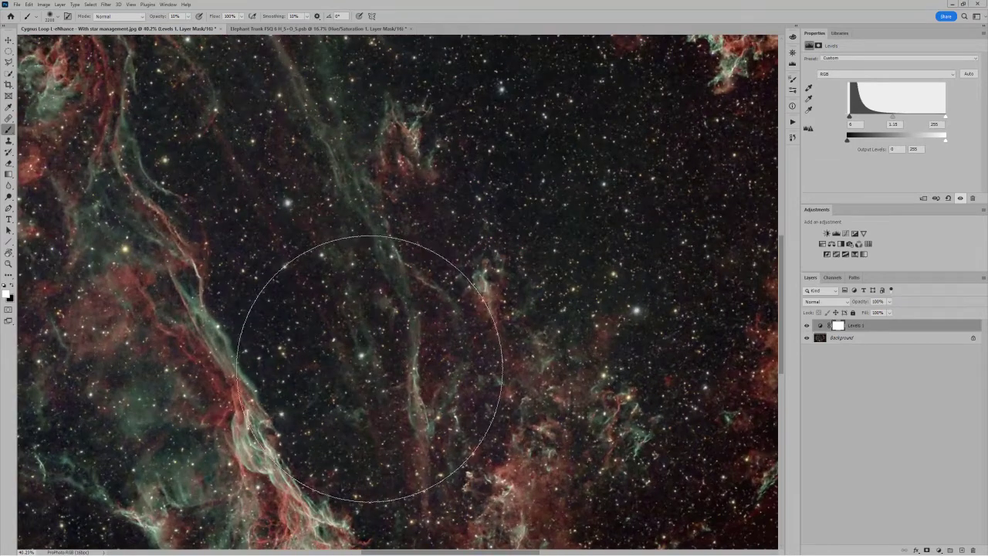
pyautogui.scroll(-4, 236, 364)
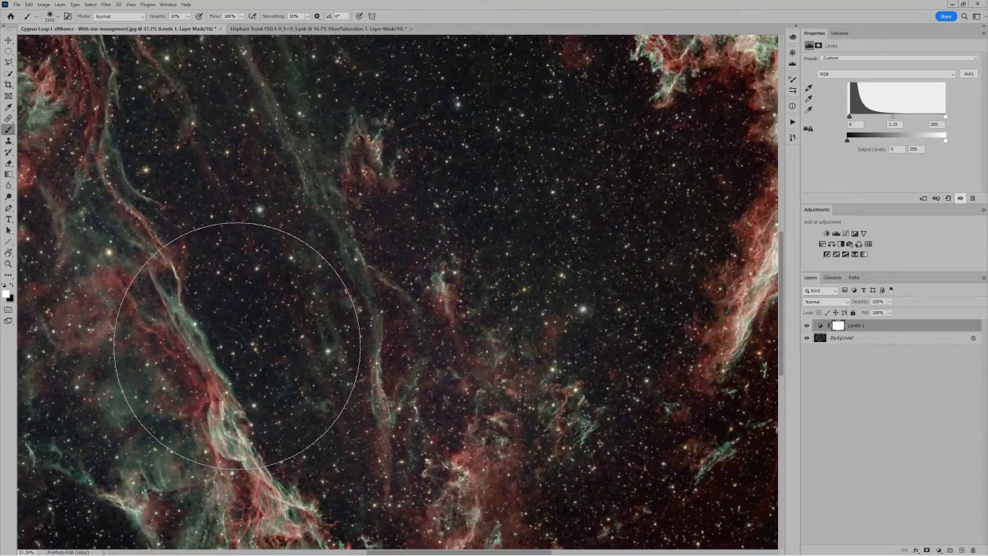
pyautogui.scroll(-1, 262, 282)
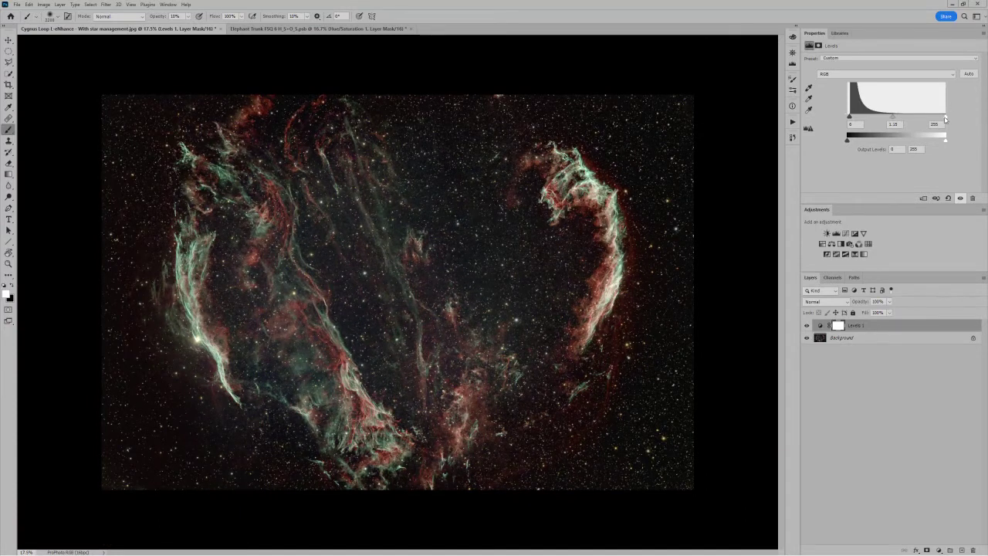
# Step: Set the Levels 1 white input to 227 and black input to 19, with midtone 1.47
pyautogui.moveTo(946, 118); pyautogui.dragTo(880, 118)
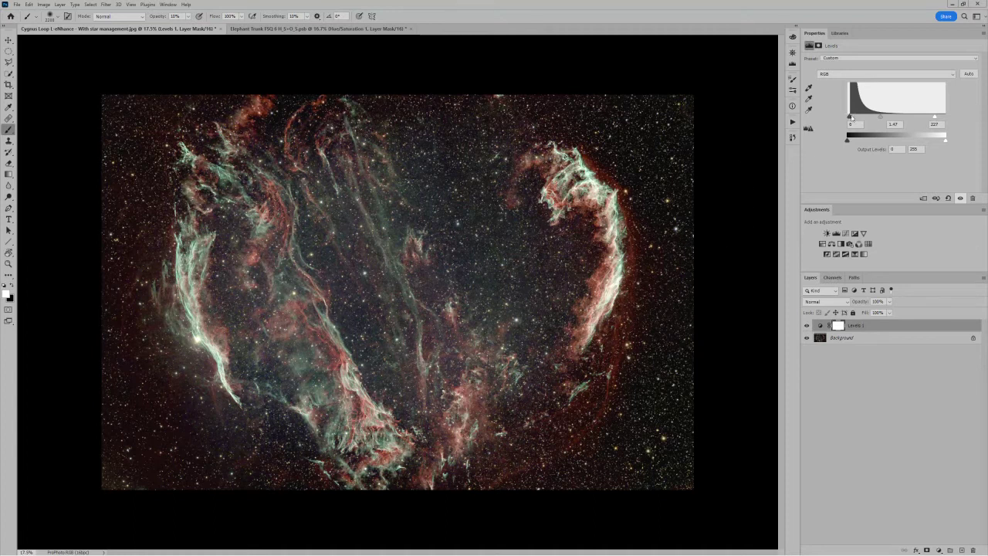
pyautogui.moveTo(850, 116); pyautogui.dragTo(854, 117)
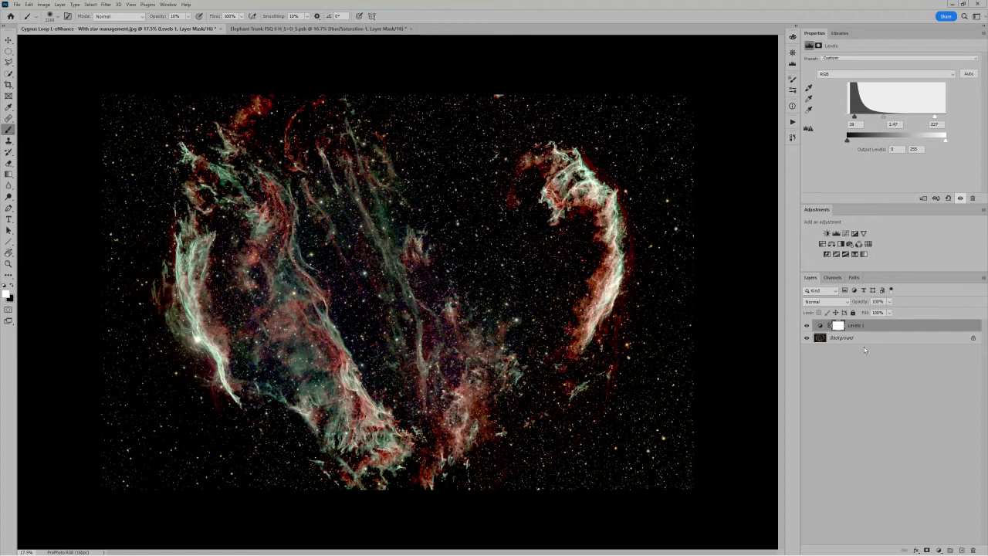
# Step: Relax the Levels 1 layer to black 5, white 255 and midtone 1.24
pyautogui.click(880, 326)
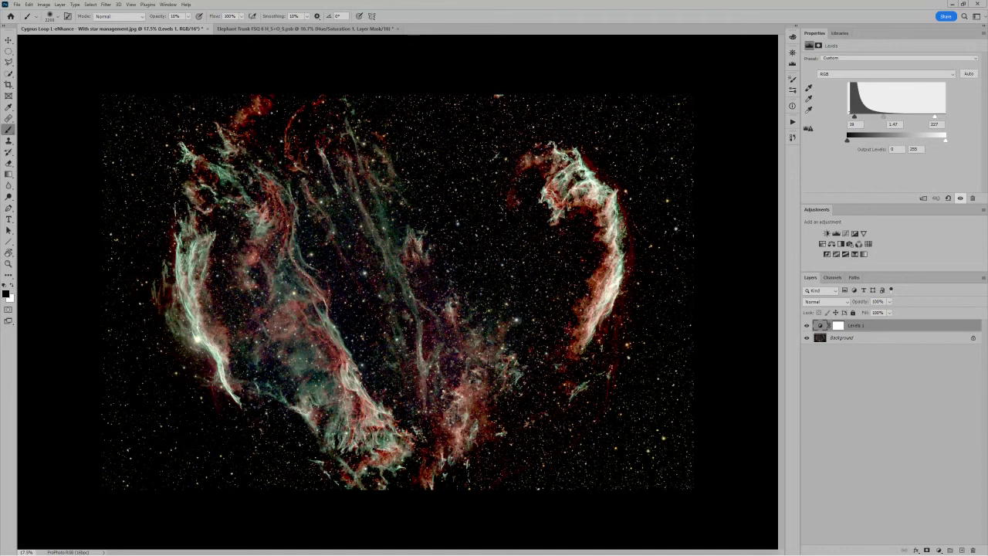
pyautogui.moveTo(854, 116); pyautogui.dragTo(850, 117)
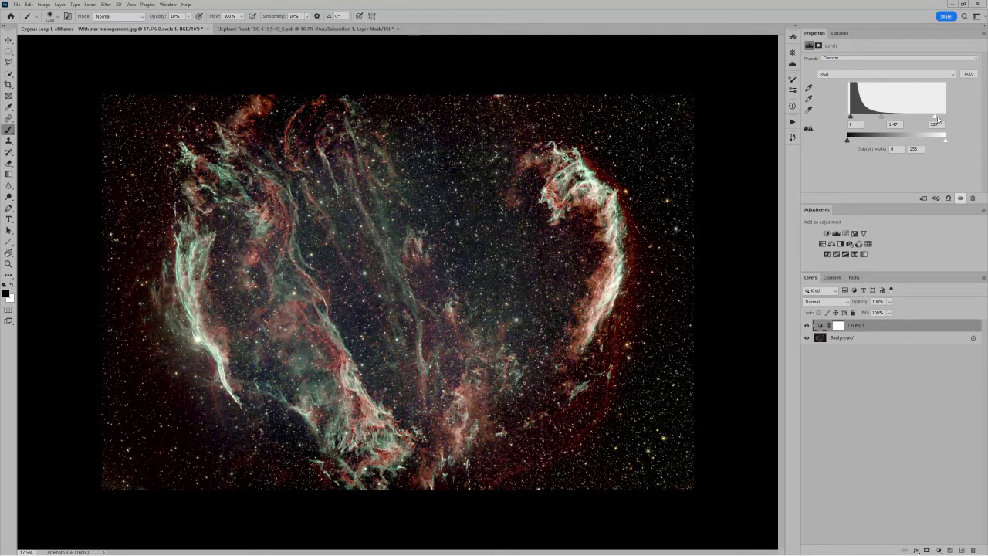
pyautogui.moveTo(937, 116); pyautogui.dragTo(946, 117)
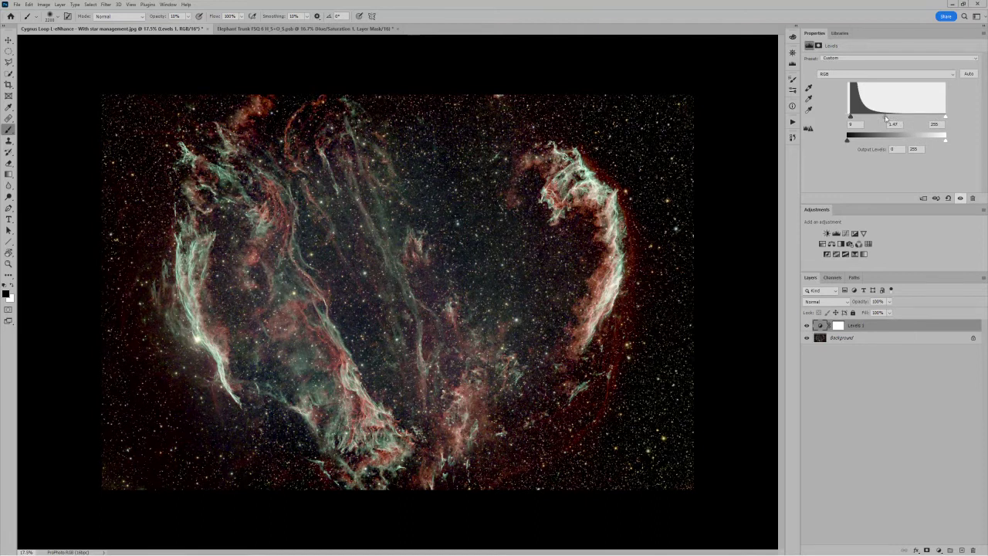
pyautogui.moveTo(886, 118); pyautogui.dragTo(892, 120)
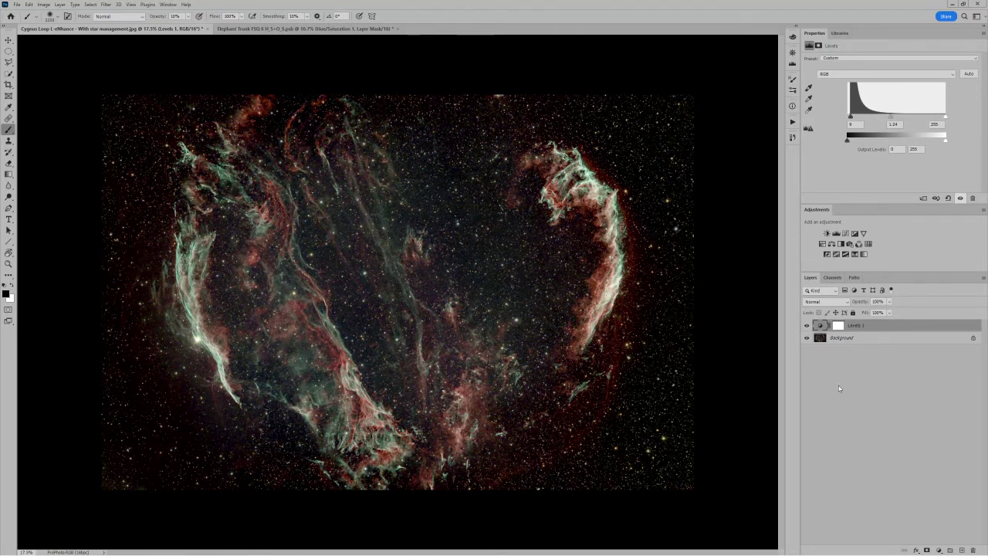
pyautogui.click(848, 338)
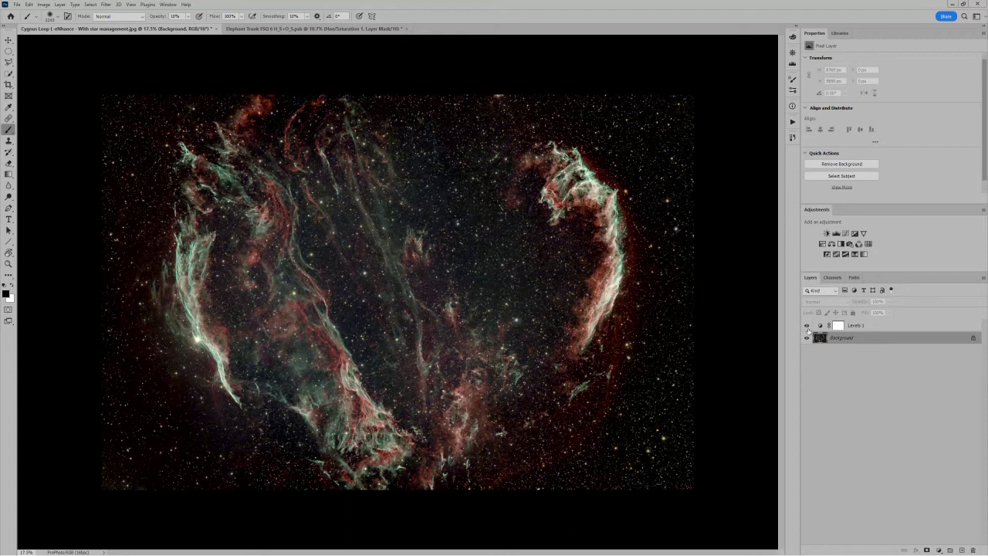
# Step: Test heavy clipping with the Levels black point near 83, reset it to 1, then switch to Lightroom Classic
pyautogui.scroll(-2, 393, 292)
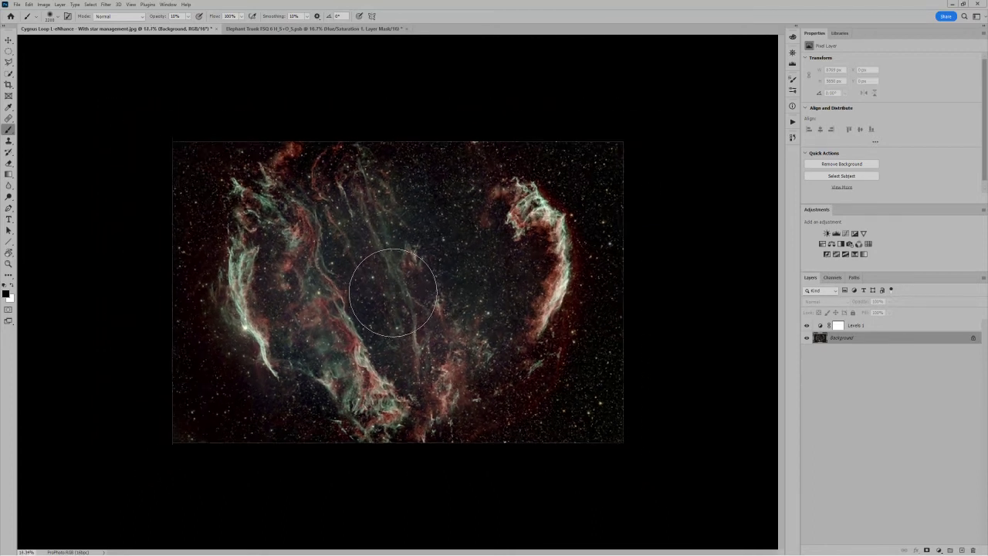
pyautogui.scroll(-1, 393, 292)
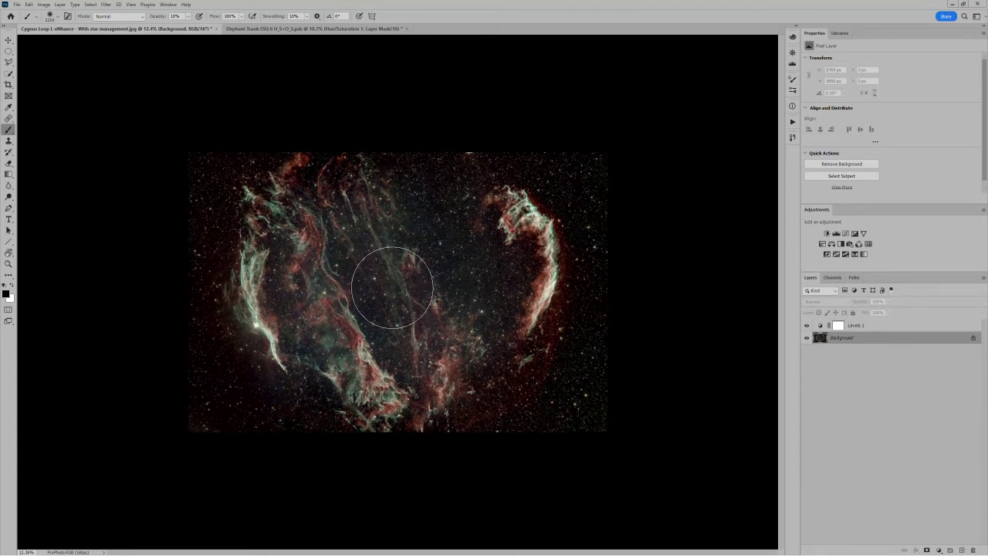
pyautogui.scroll(1, 393, 287)
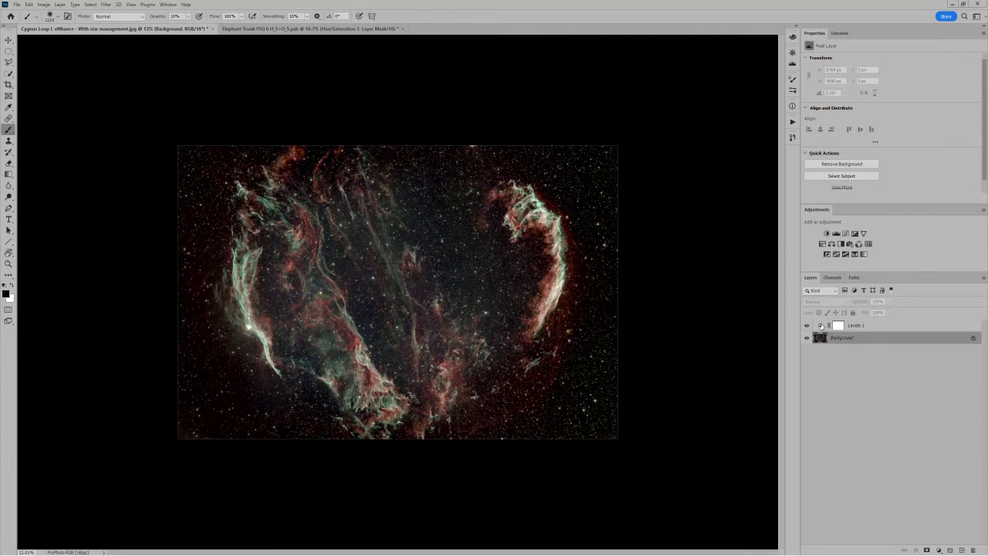
pyautogui.click(827, 325)
pyautogui.moveTo(851, 116); pyautogui.dragTo(879, 118)
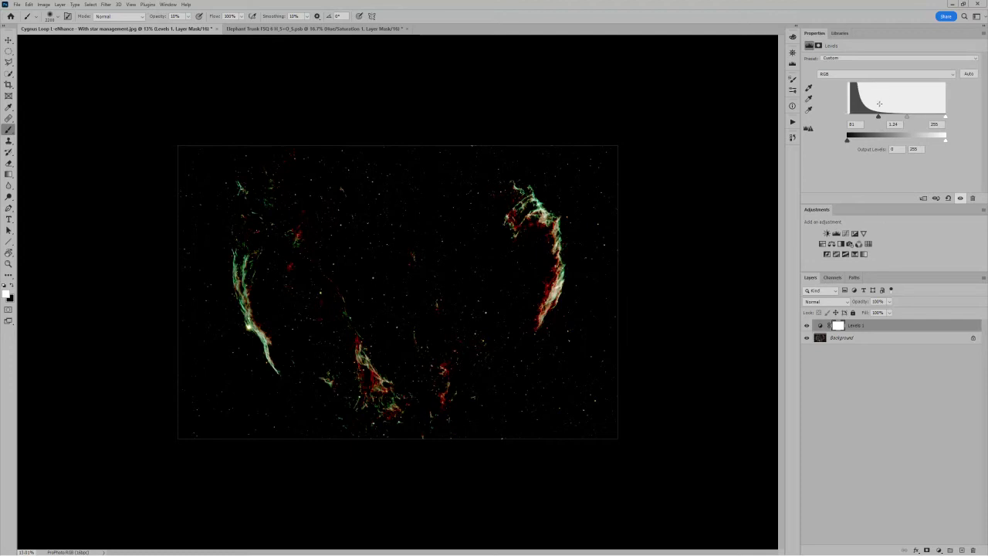
pyautogui.moveTo(879, 118); pyautogui.dragTo(849, 120)
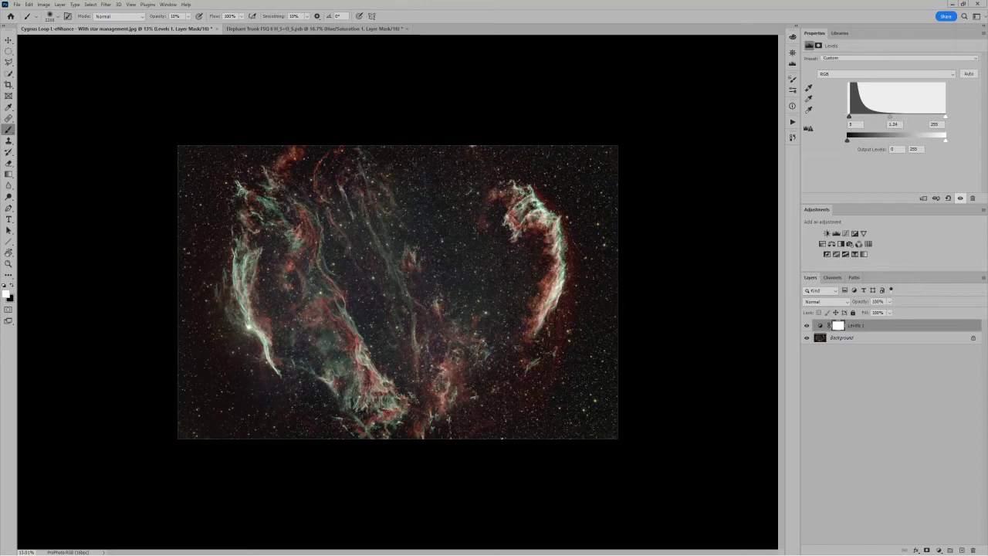
pyautogui.hotkey('alt', 'Tab')
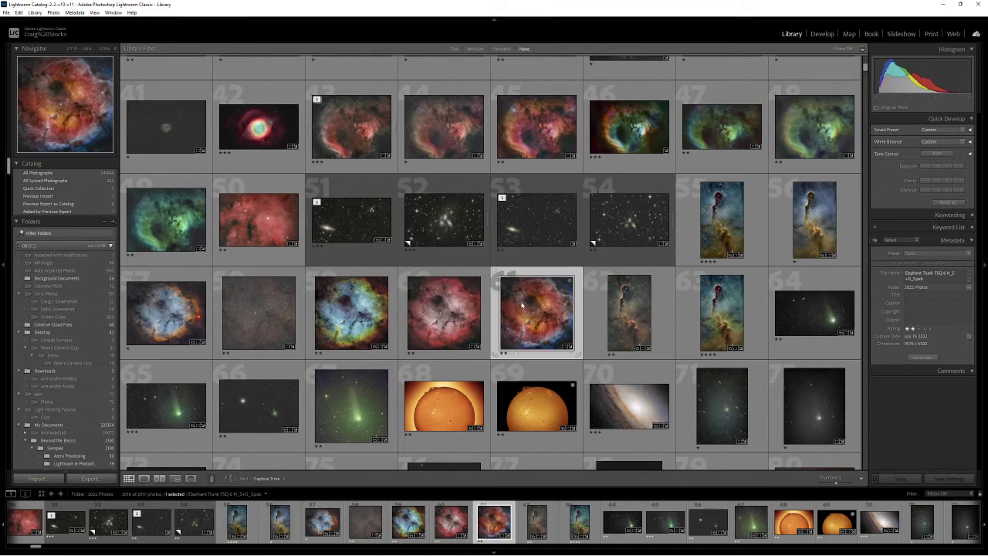
# Step: View the Elephant Trunk SHO RGB and H_S+O_S versions in Loupe, zooming to 100% and back to Fit
pyautogui.doubleClick(360, 317)
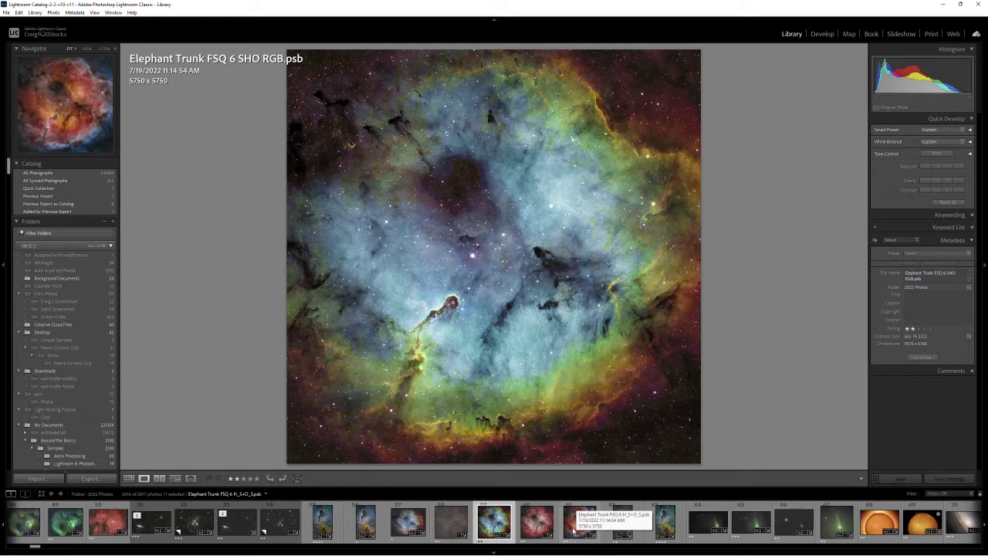
pyautogui.click(575, 530)
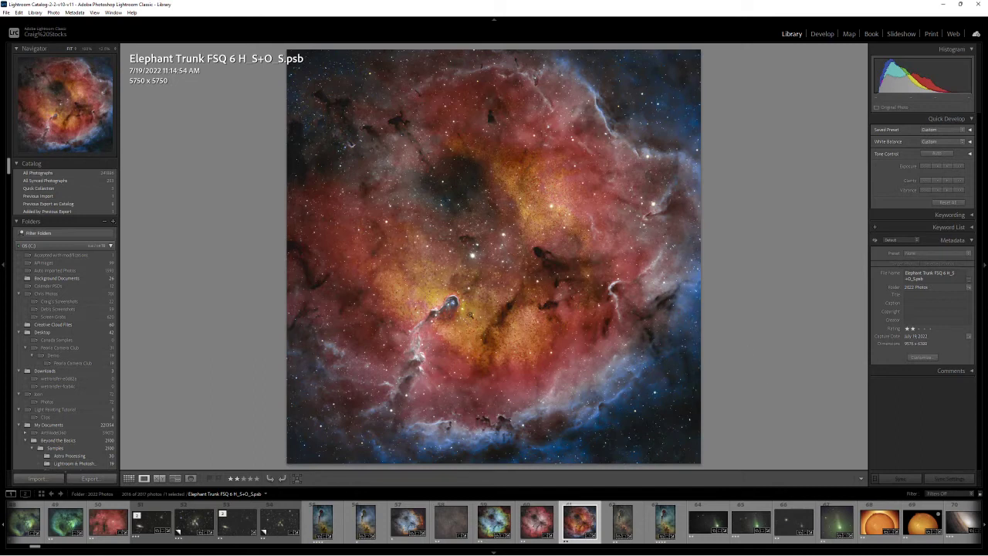
pyautogui.click(469, 321)
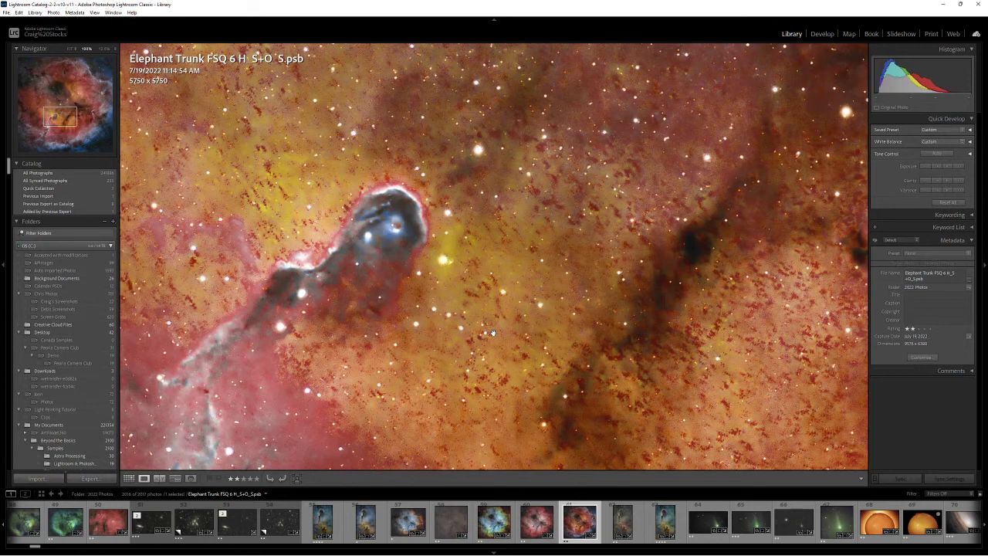
pyautogui.click(493, 334)
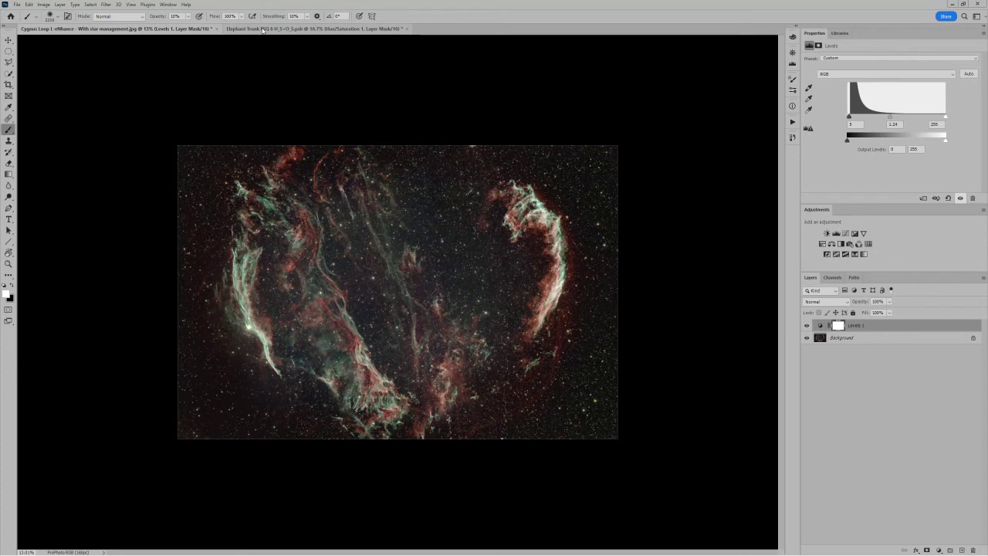
# Step: Show the Elephant Trunk document in Photoshop, then start Edit in Photoshop on it from Lightroom
pyautogui.click(262, 29)
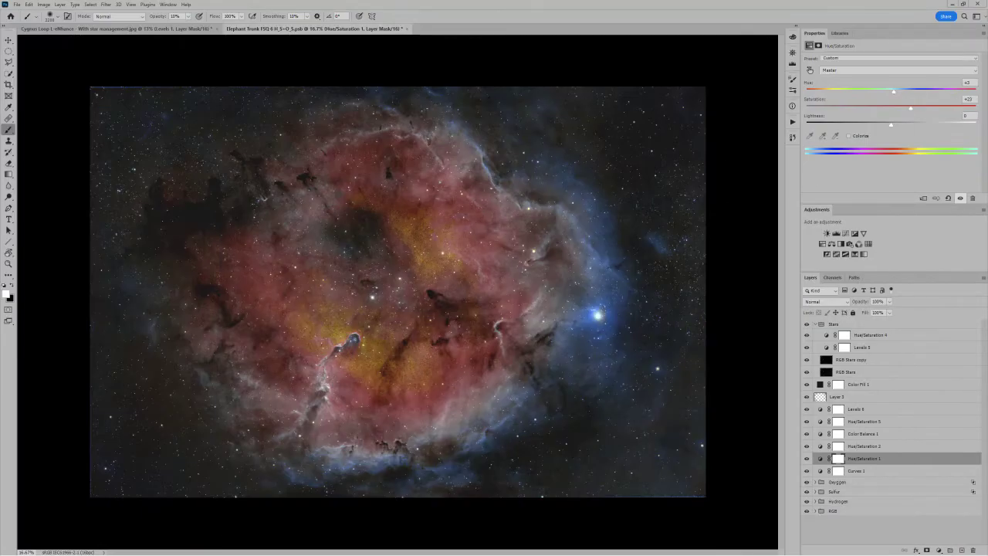
pyautogui.hotkey('alt', 'Tab')
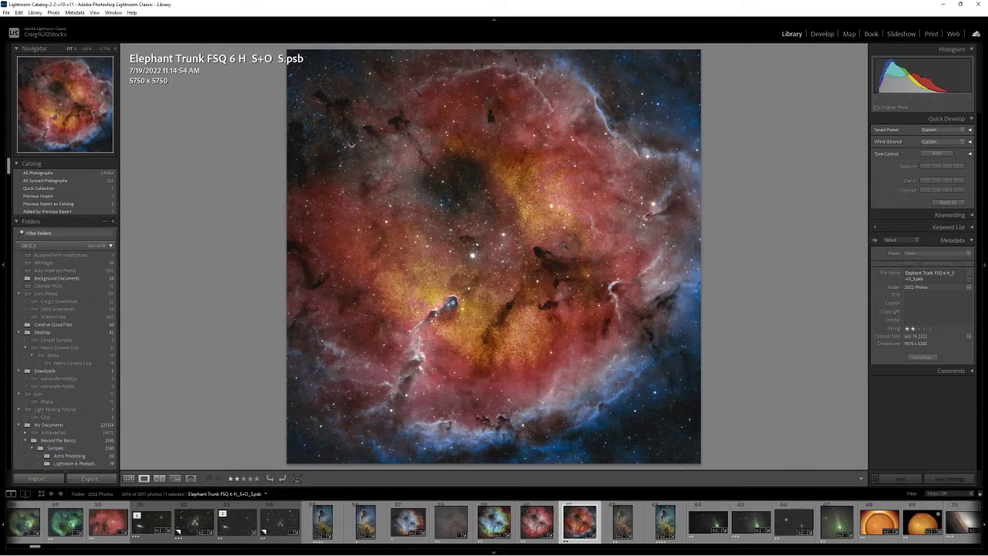
pyautogui.hotkey('ctrl', 'e')
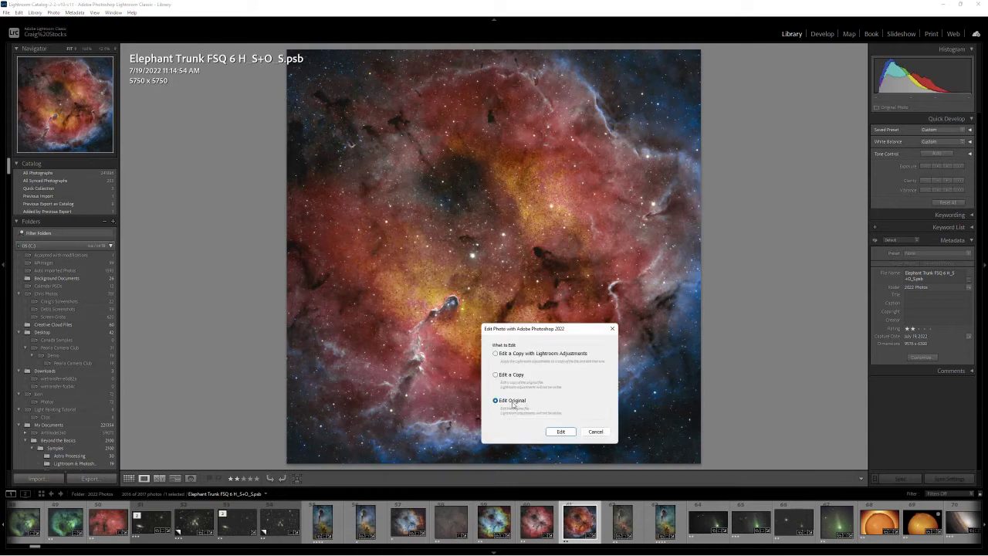
# Step: Cancel the Edit Photo dialog and return to the open Elephant Trunk document in Photoshop
pyautogui.click(595, 431)
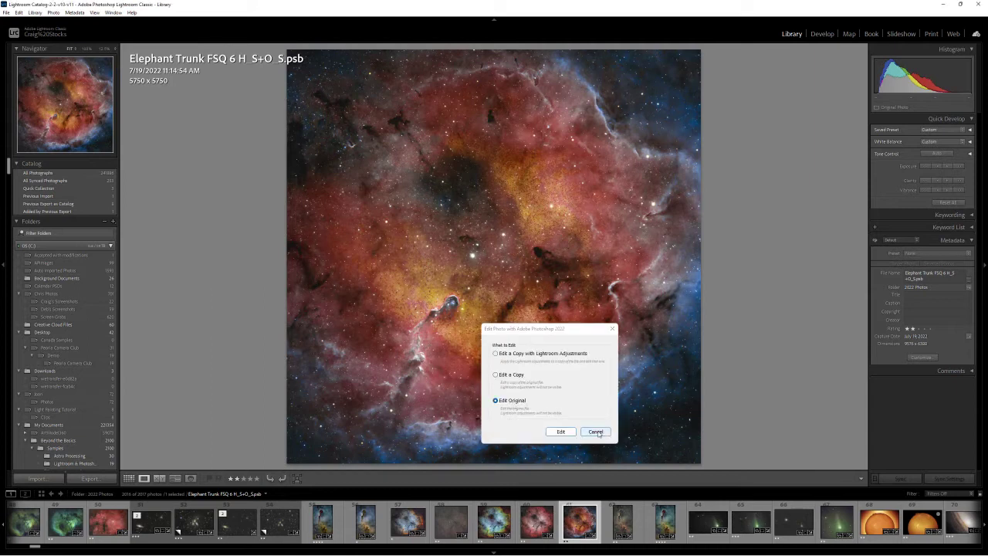
pyautogui.hotkey('alt', 'Tab')
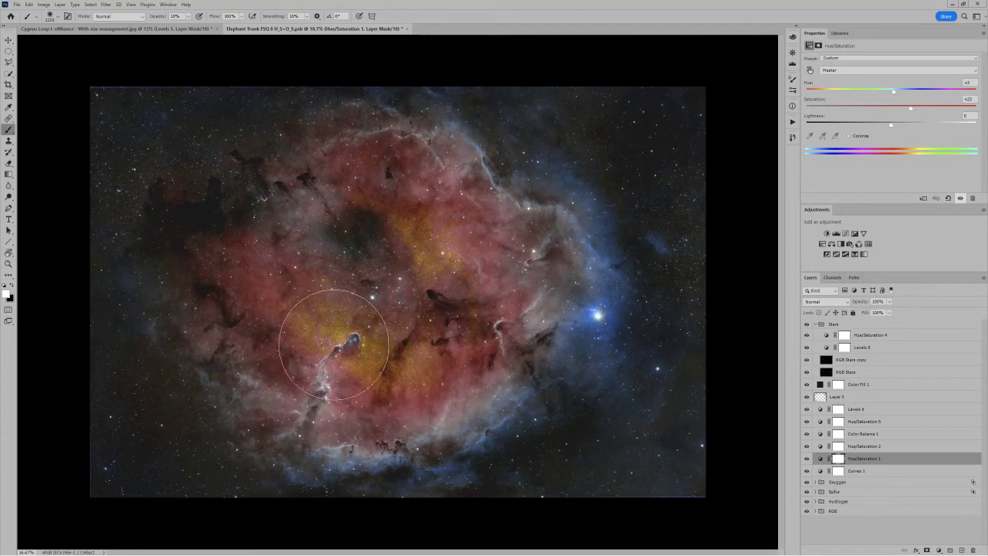
pyautogui.scroll(5, 353, 348)
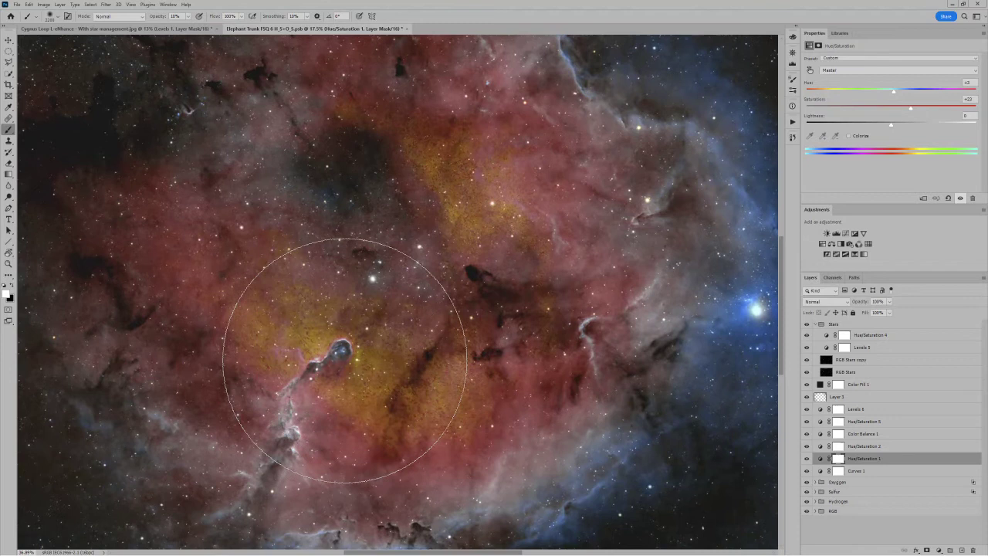
pyautogui.scroll(1, 344, 360)
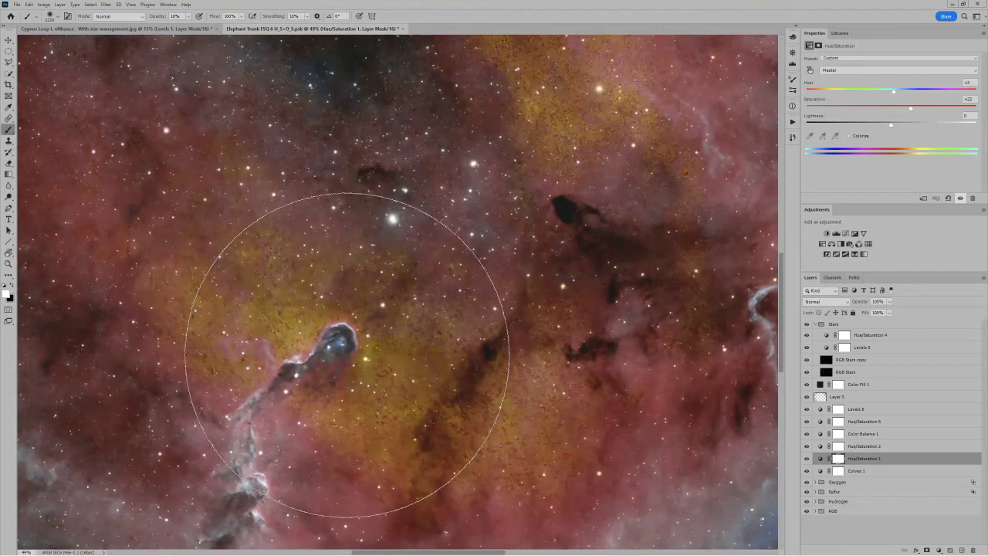
pyautogui.click(807, 501)
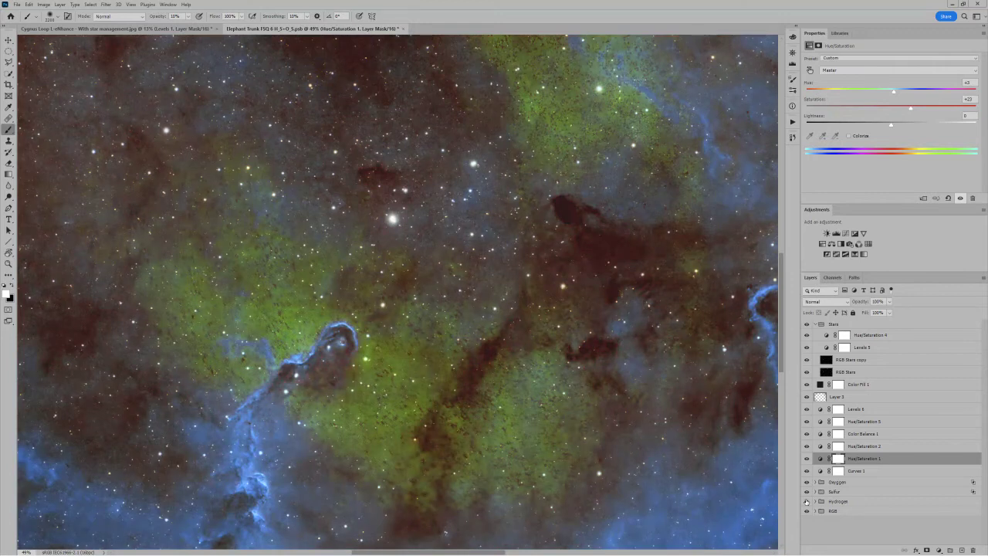
pyautogui.click(807, 501)
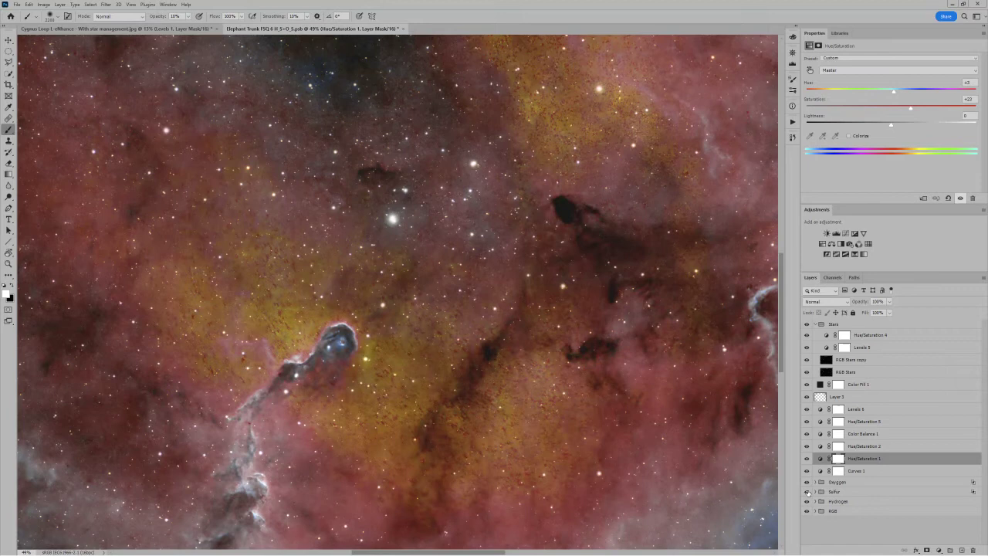
pyautogui.click(808, 492)
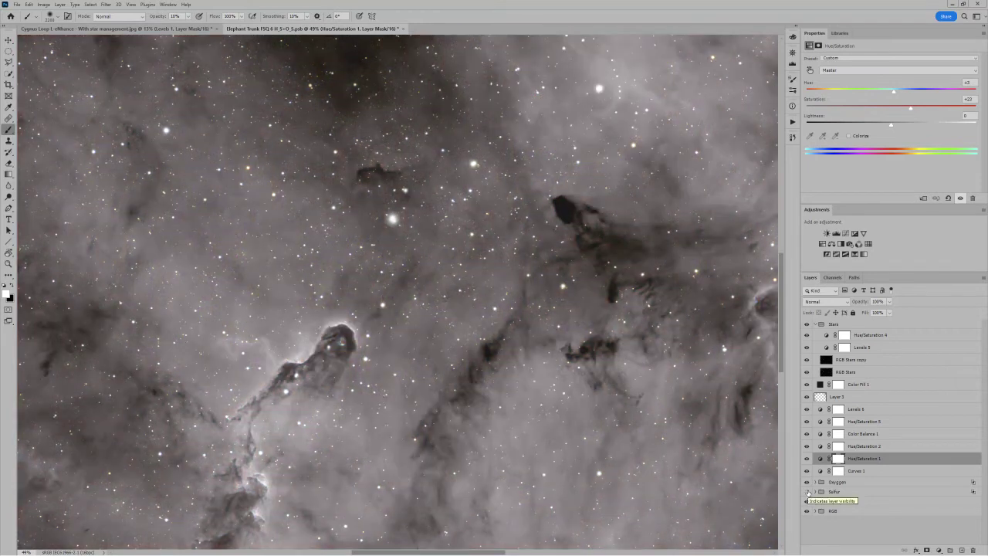
pyautogui.click(808, 492)
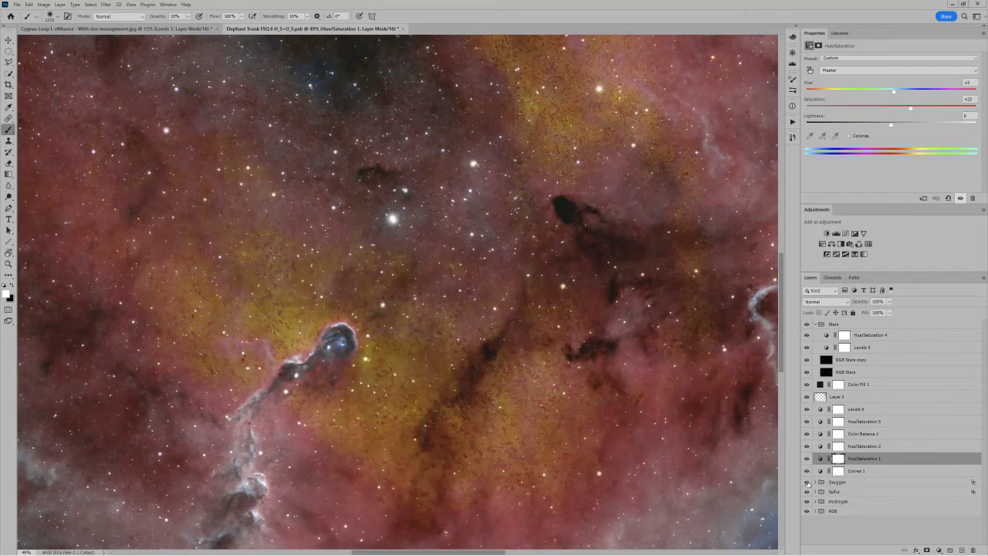
pyautogui.click(808, 482)
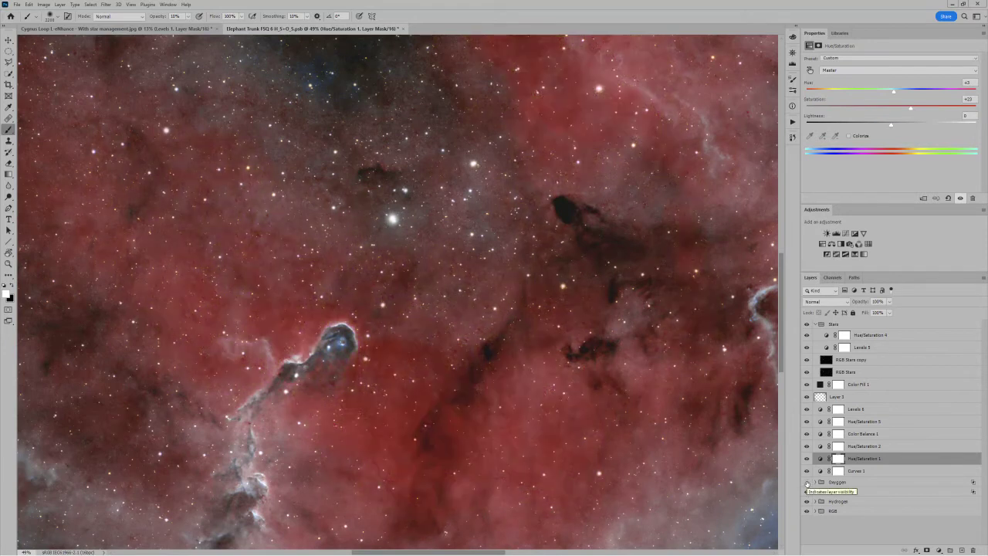
pyautogui.click(808, 482)
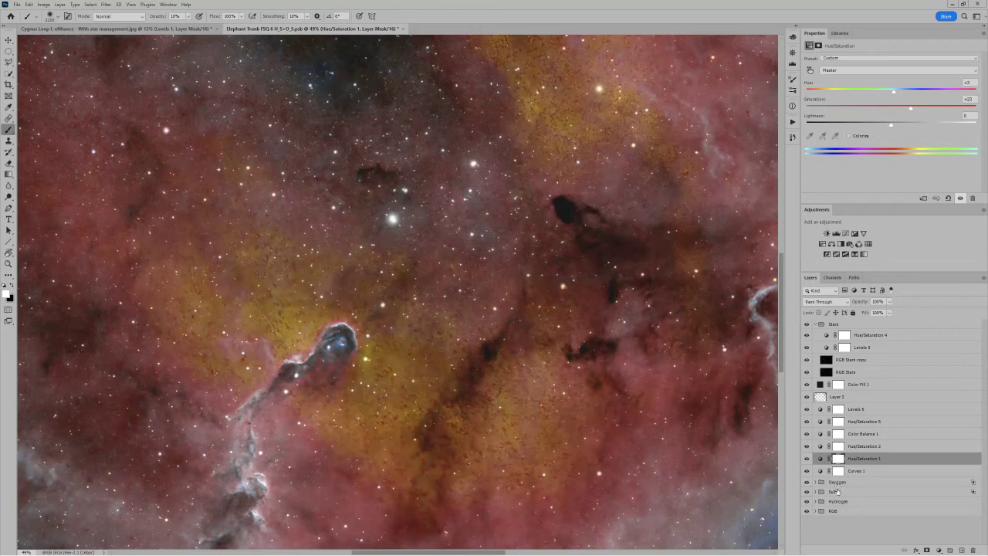
pyautogui.click(836, 492)
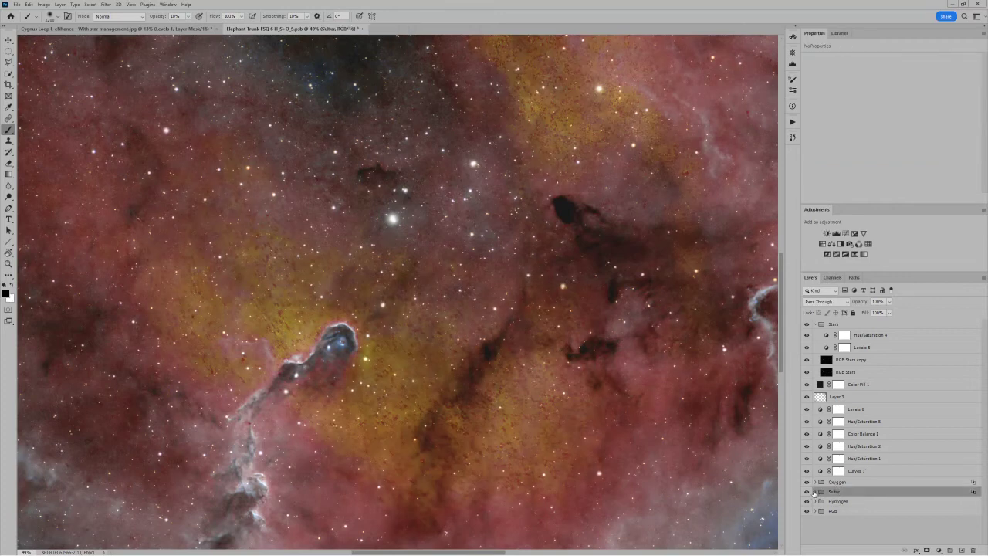
# Step: Expand the Sulfur group and select Levels 3 to show black 56, midtone 1.31, white 203
pyautogui.click(814, 492)
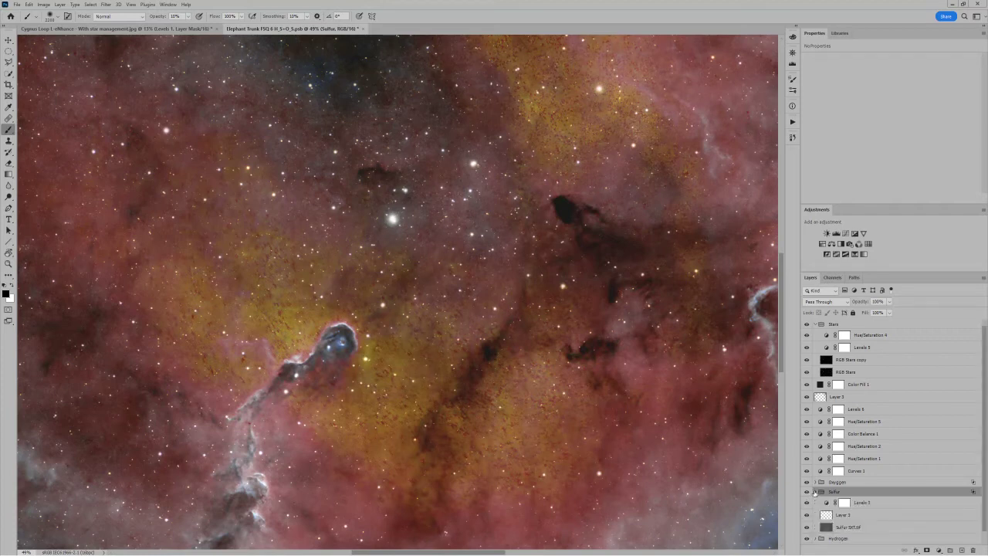
pyautogui.scroll(-1, 865, 501)
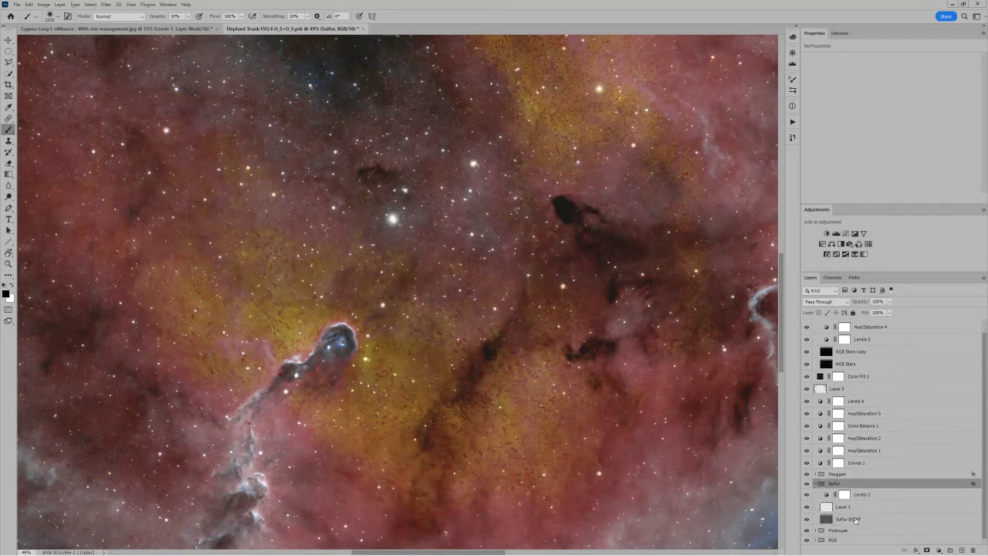
pyautogui.click(857, 520)
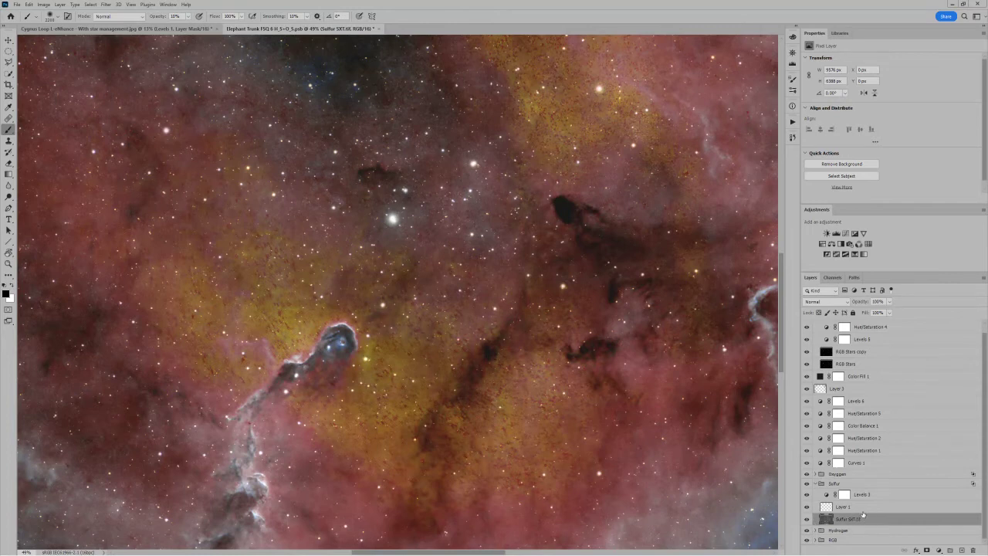
pyautogui.click(863, 507)
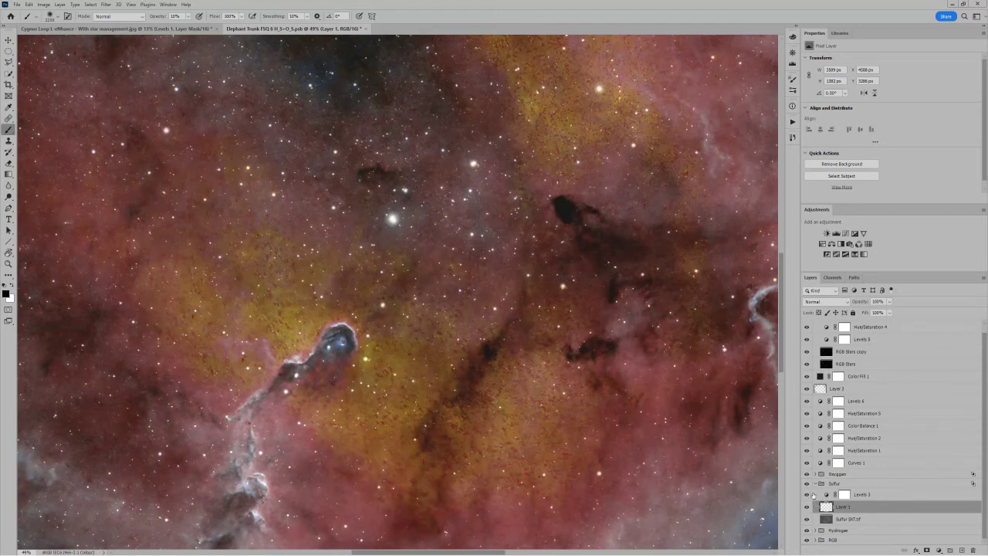
pyautogui.click(826, 495)
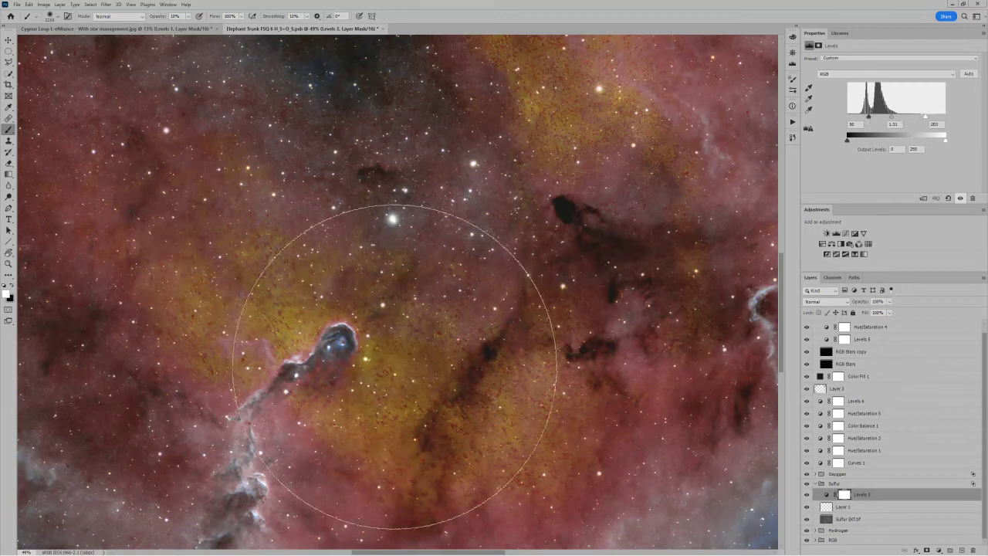
pyautogui.scroll(1, 376, 389)
# Step: Zoom in on the sulfur speckle noise, zoom back out, and select Sulfur SXT.tif
pyautogui.scroll(1, 376, 390)
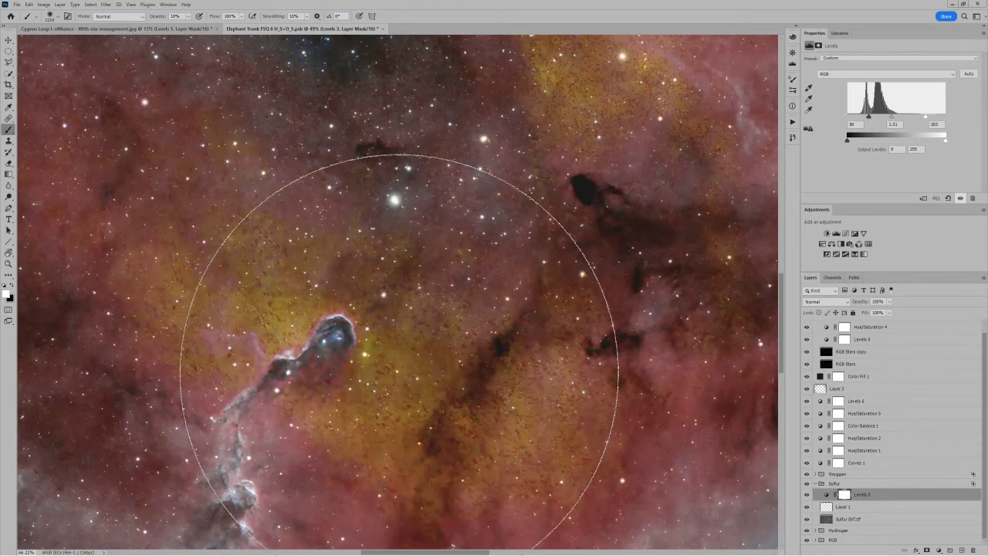
pyautogui.scroll(1, 394, 377)
pyautogui.scroll(2, 398, 372)
pyautogui.scroll(-3, 417, 337)
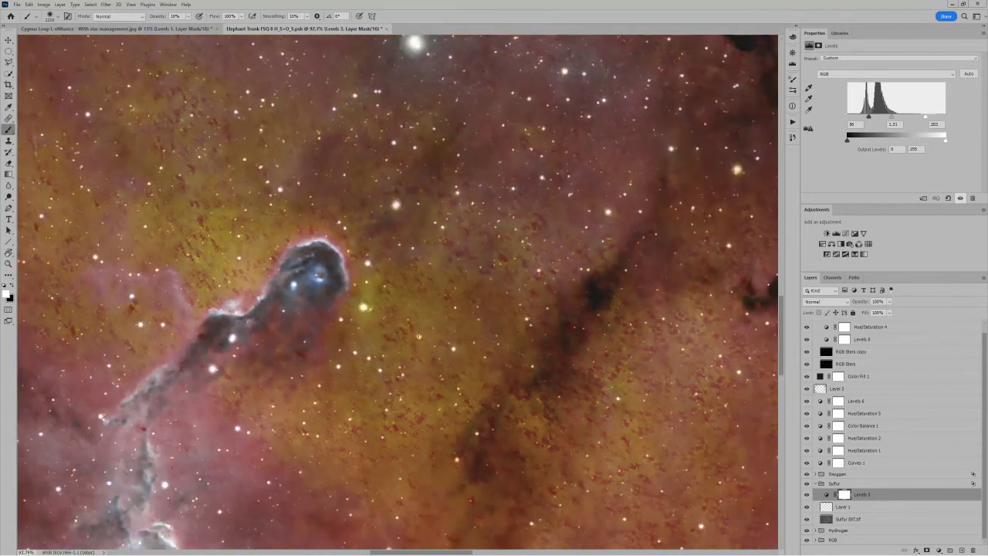
pyautogui.click(859, 521)
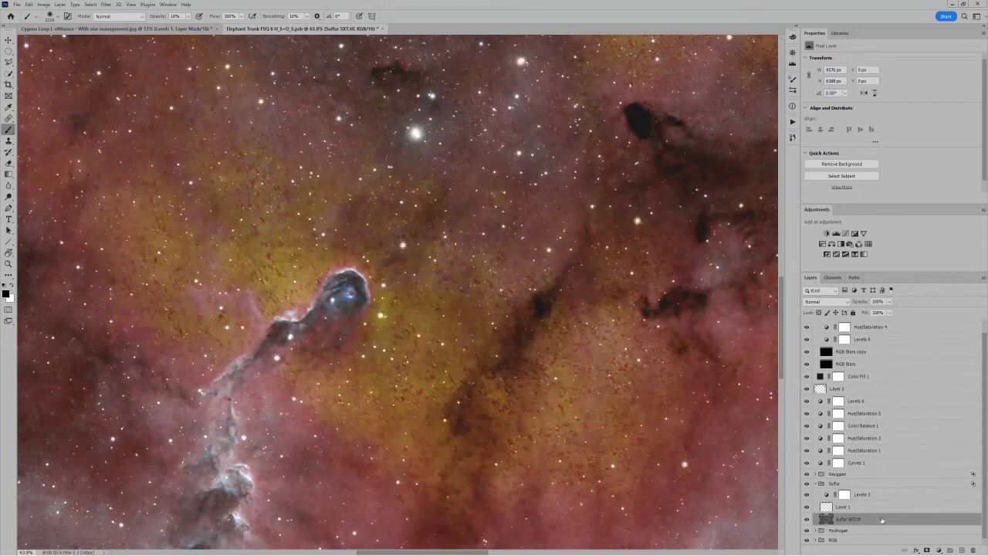
# Step: Convert the Sulfur SXT.tif layer into an embedded smart object
pyautogui.rightClick(883, 520)
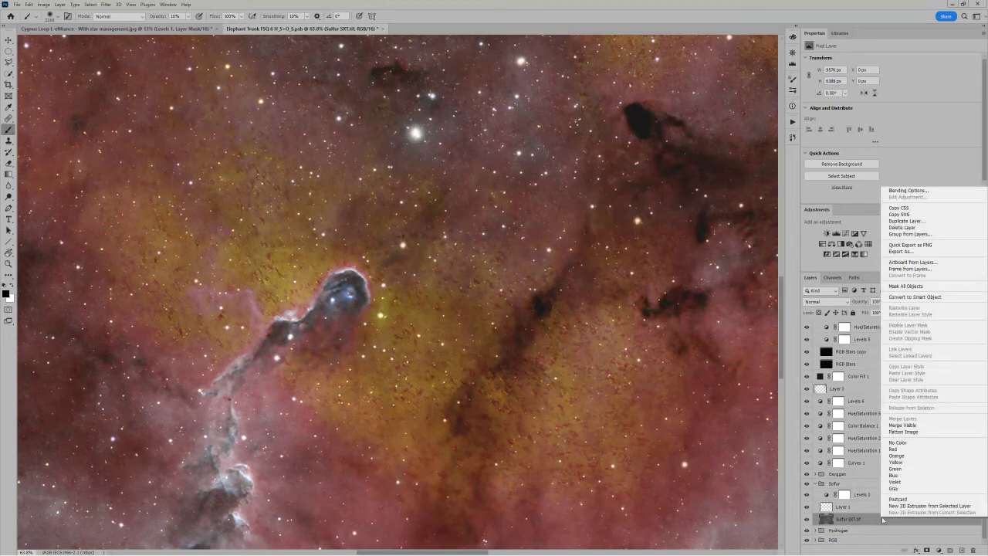
pyautogui.click(911, 297)
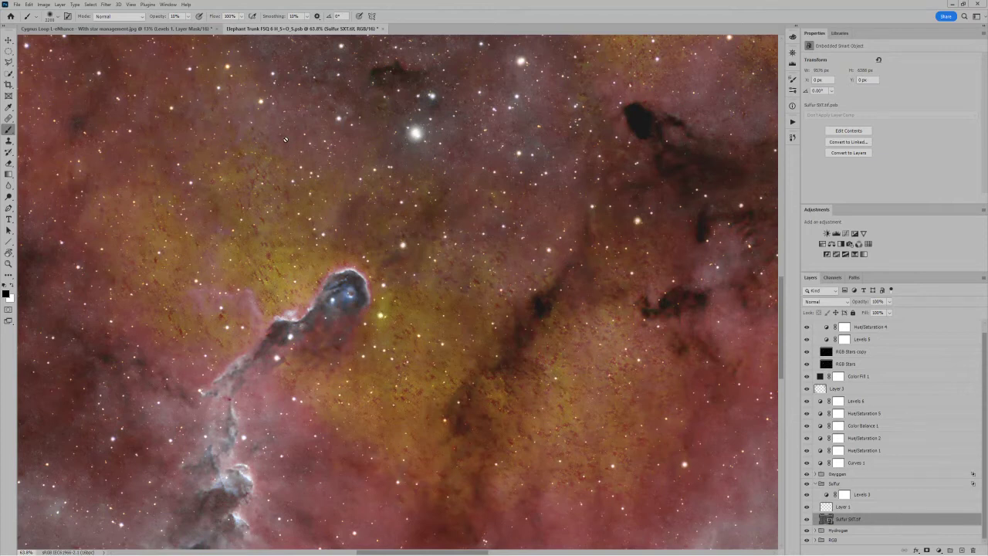
pyautogui.click(106, 5)
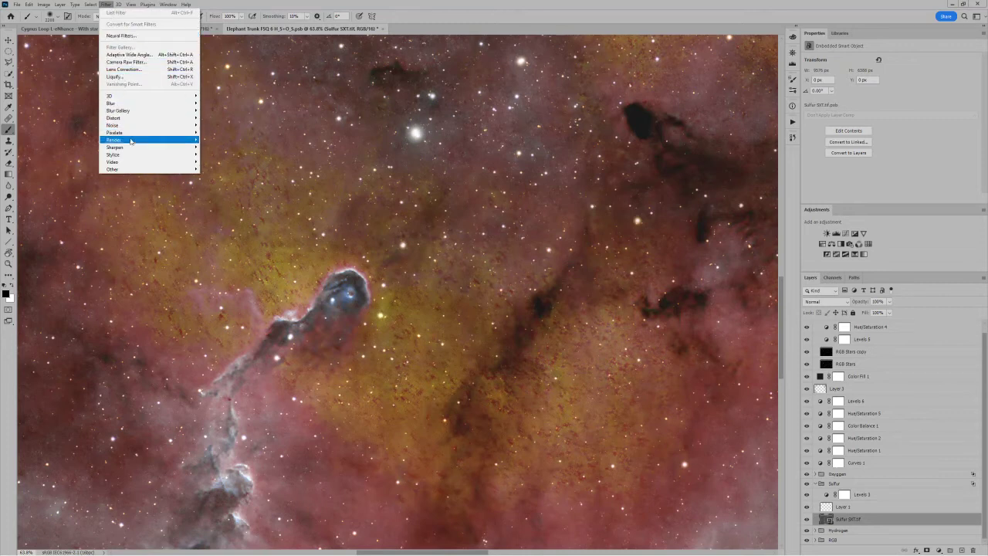
pyautogui.moveTo(131, 142)
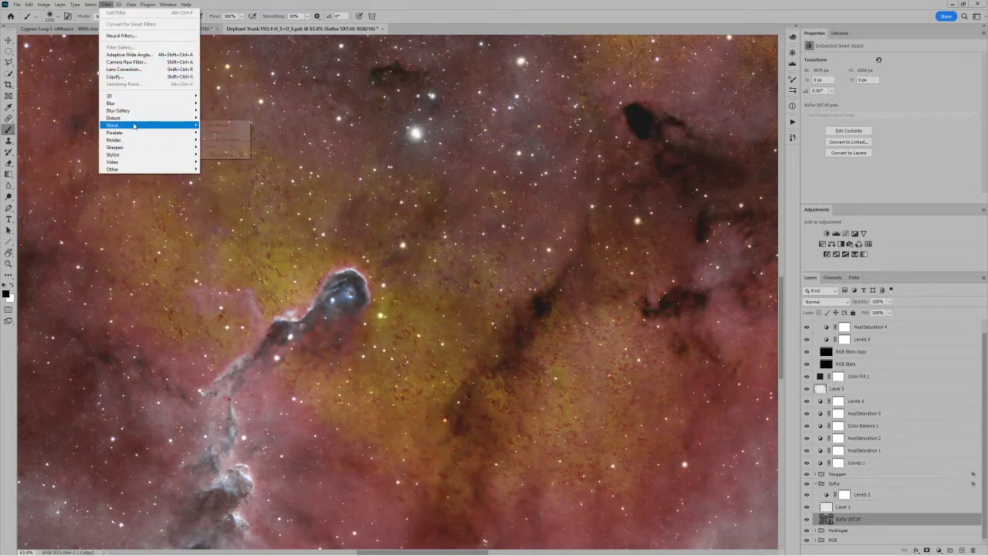
pyautogui.moveTo(133, 125)
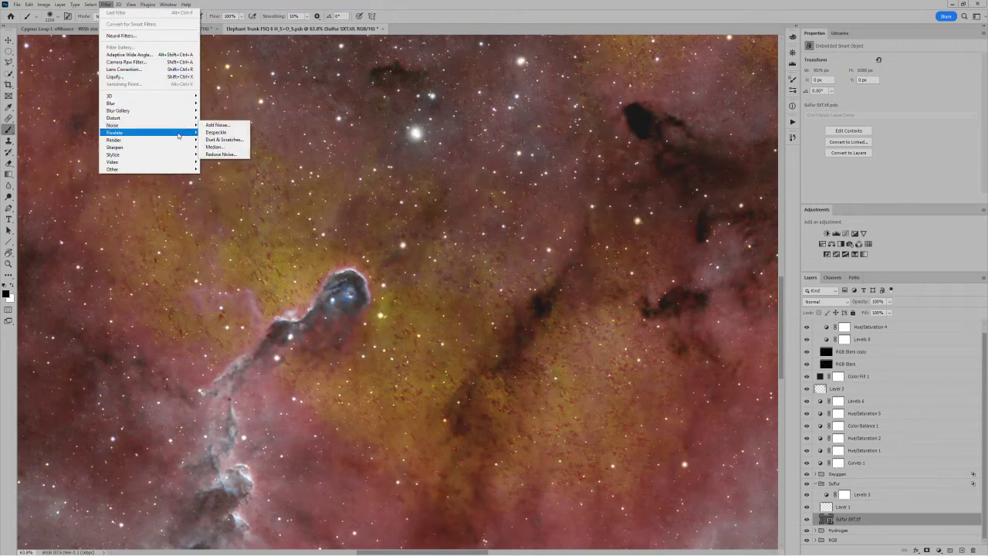
pyautogui.click(233, 142)
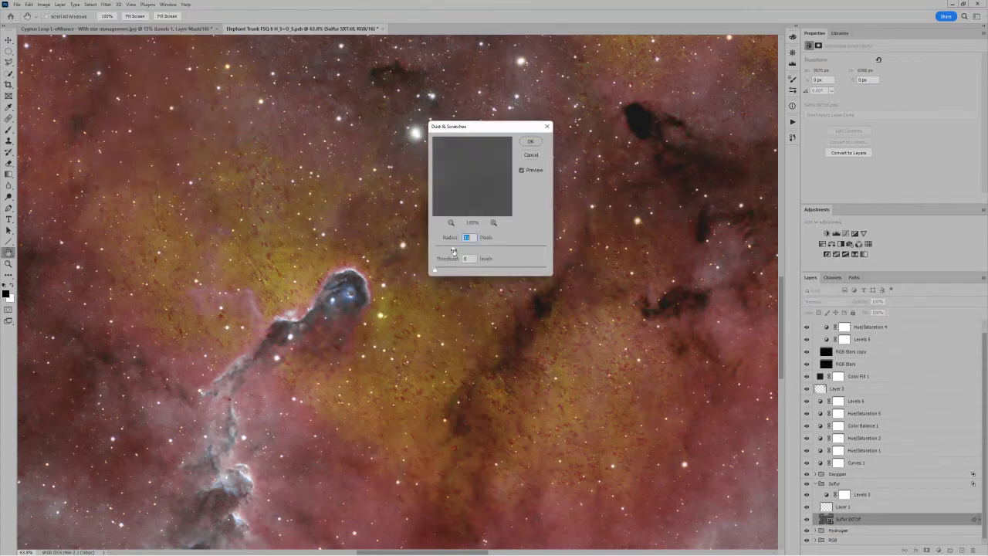
pyautogui.moveTo(453, 251); pyautogui.dragTo(454, 252)
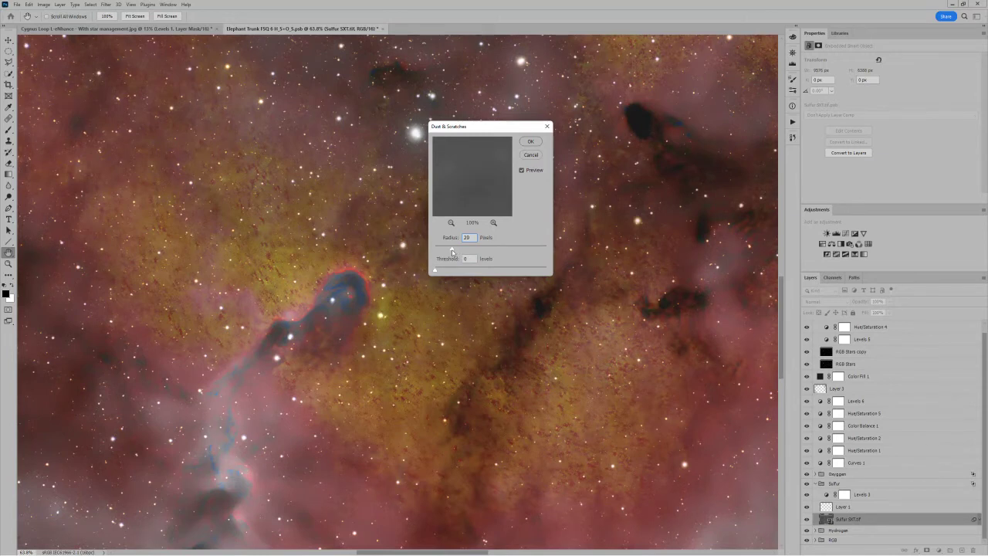
pyautogui.moveTo(454, 252); pyautogui.dragTo(452, 252)
pyautogui.click(531, 156)
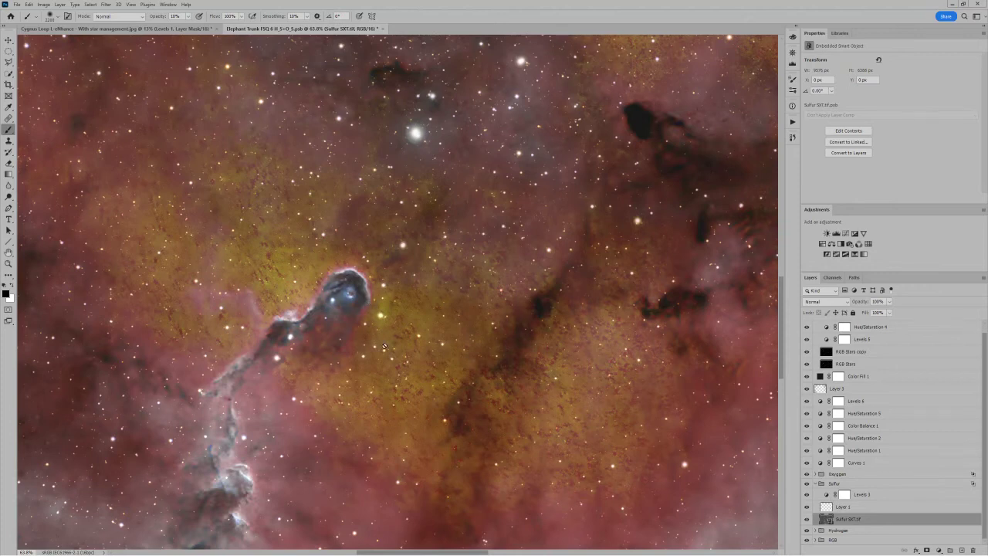
# Step: Collapse Sulfur, expand the Oxygen group, and convert Oxygen SXT.tif into a smart object
pyautogui.click(808, 474)
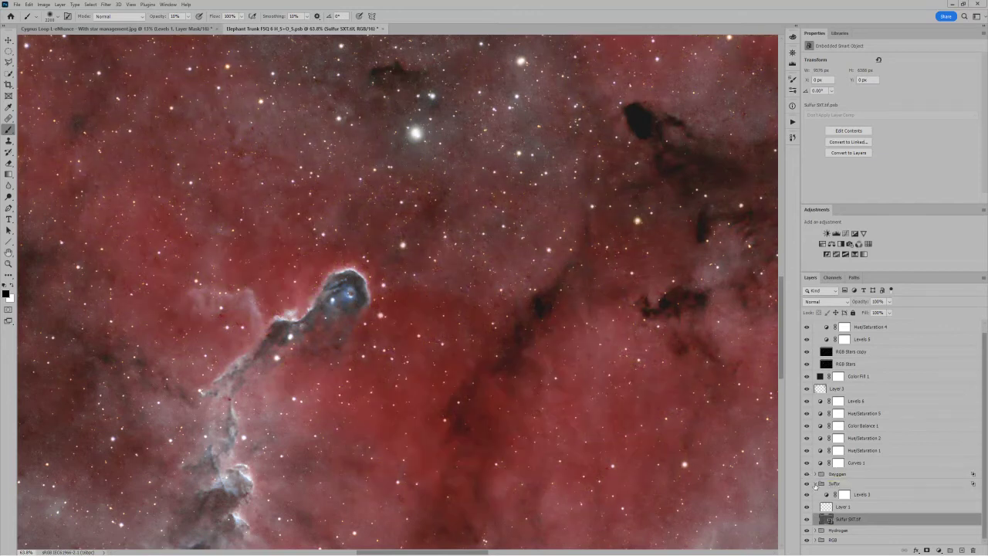
pyautogui.hotkey('ctrl', 'z')
pyautogui.click(816, 484)
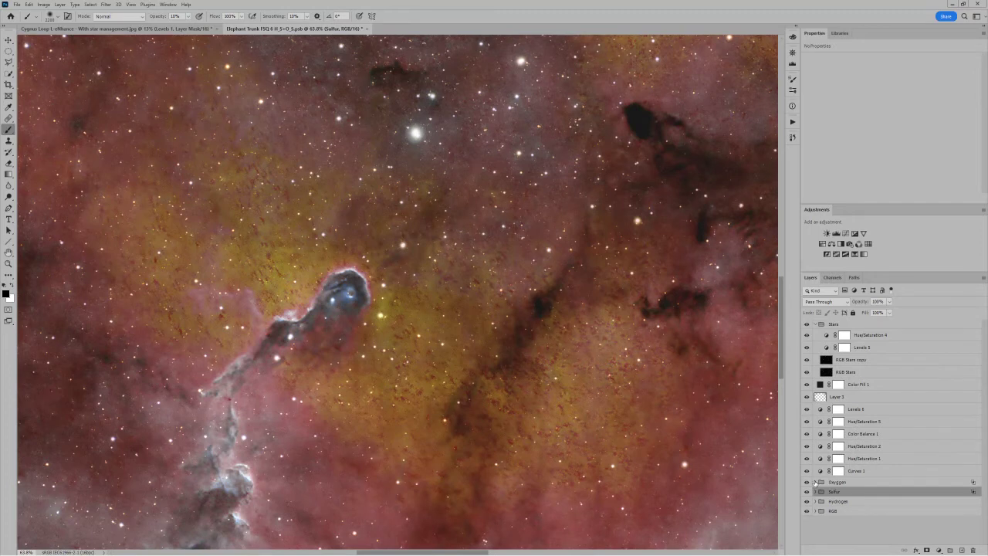
pyautogui.click(815, 482)
pyautogui.click(826, 506)
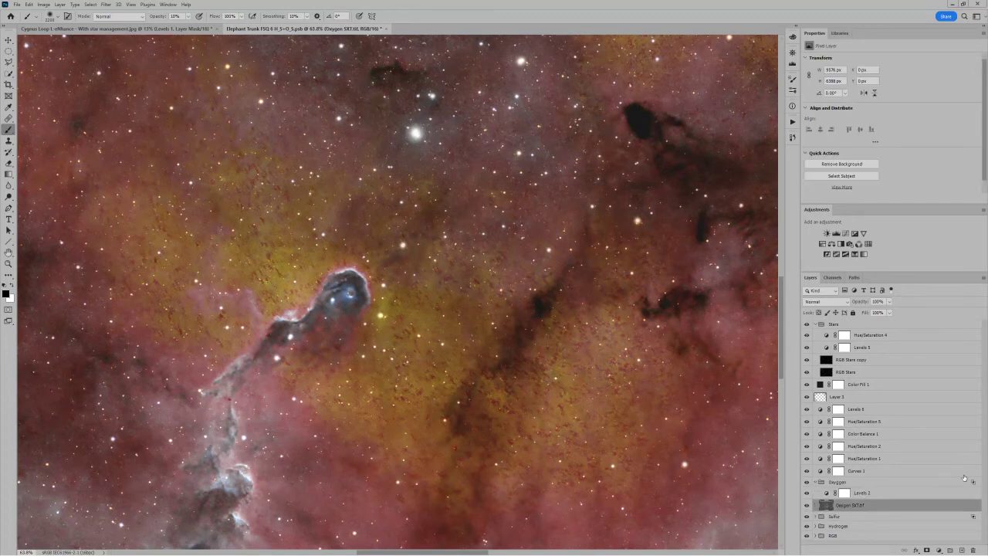
pyautogui.rightClick(933, 511)
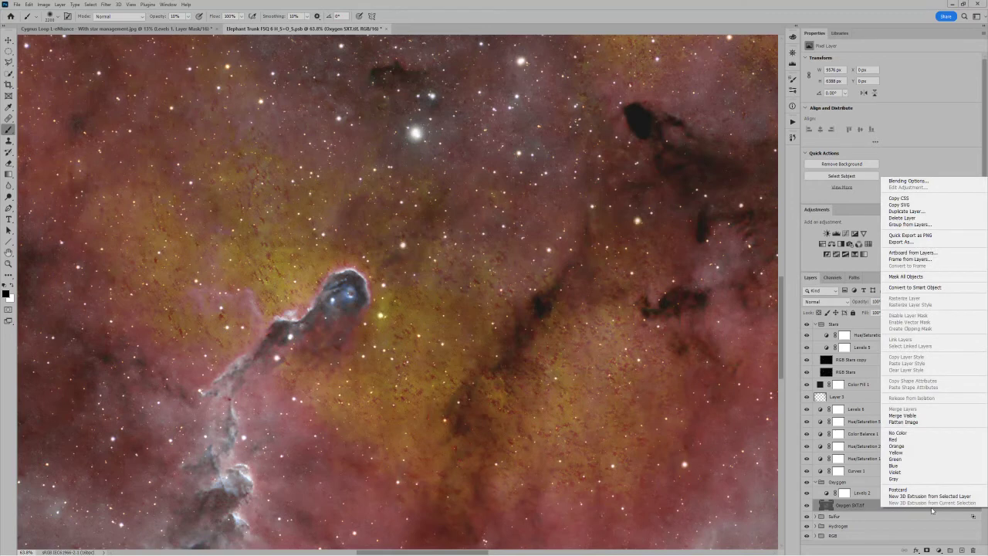
pyautogui.click(924, 288)
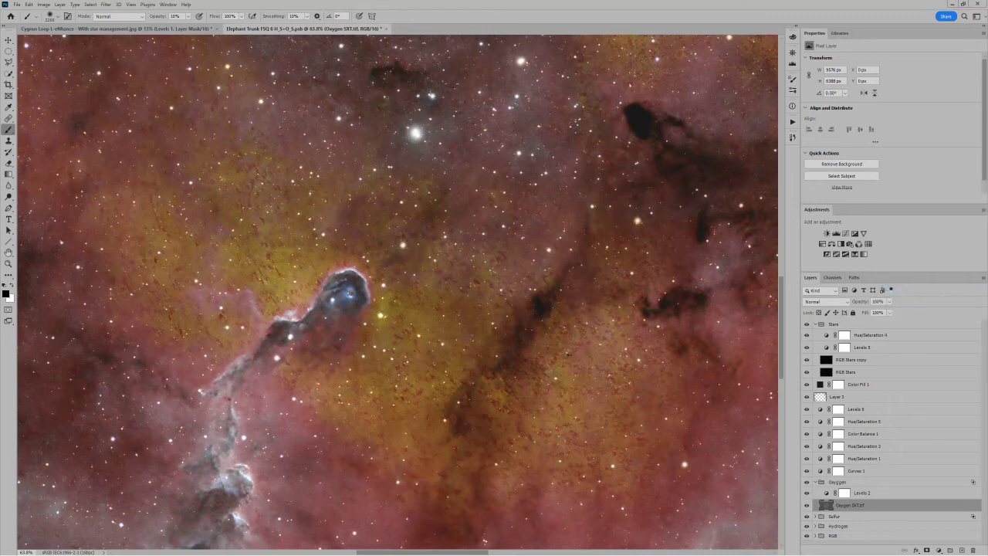
pyautogui.click(106, 4)
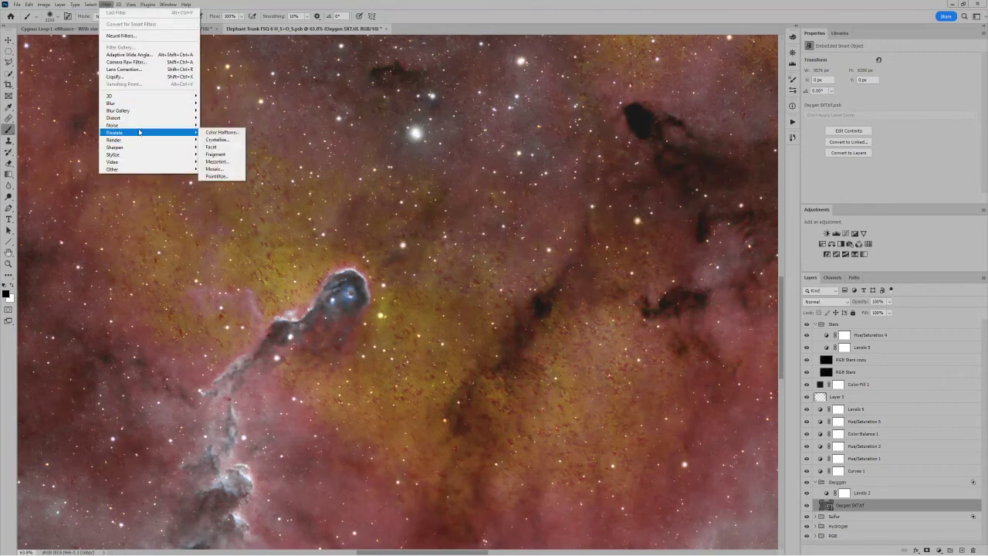
# Step: Apply Dust & Scratches to Oxygen SXT.tif, trying radii 28 and 16 before settling on 12 pixels
pyautogui.moveTo(142, 125)
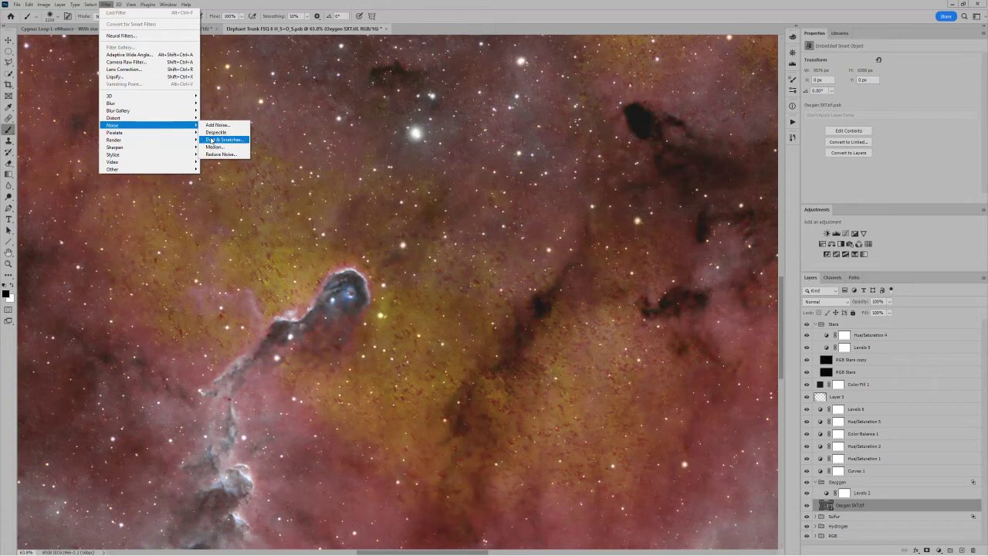
pyautogui.click(210, 140)
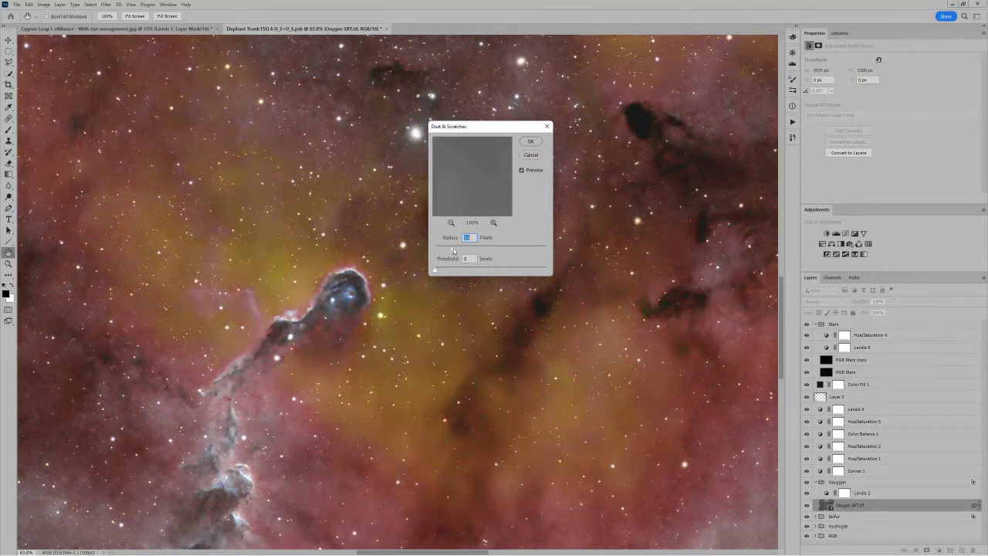
pyautogui.moveTo(451, 249); pyautogui.dragTo(452, 250)
pyautogui.moveTo(449, 251); pyautogui.dragTo(444, 250)
pyautogui.moveTo(445, 250); pyautogui.dragTo(443, 250)
pyautogui.click(528, 142)
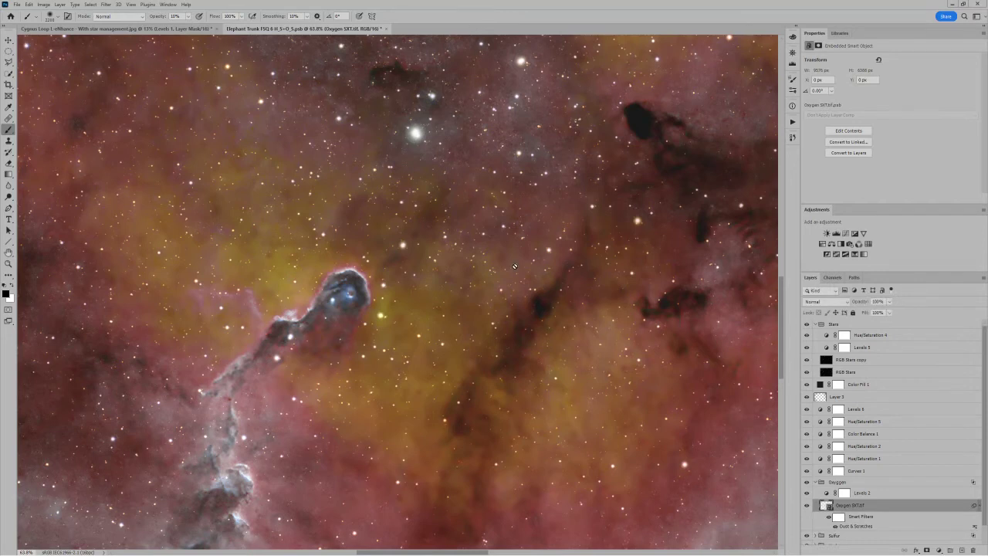
# Step: Compare the Dust & Scratches smart filter off and on, then collapse the Oxygen group
pyautogui.scroll(-5, 420, 216)
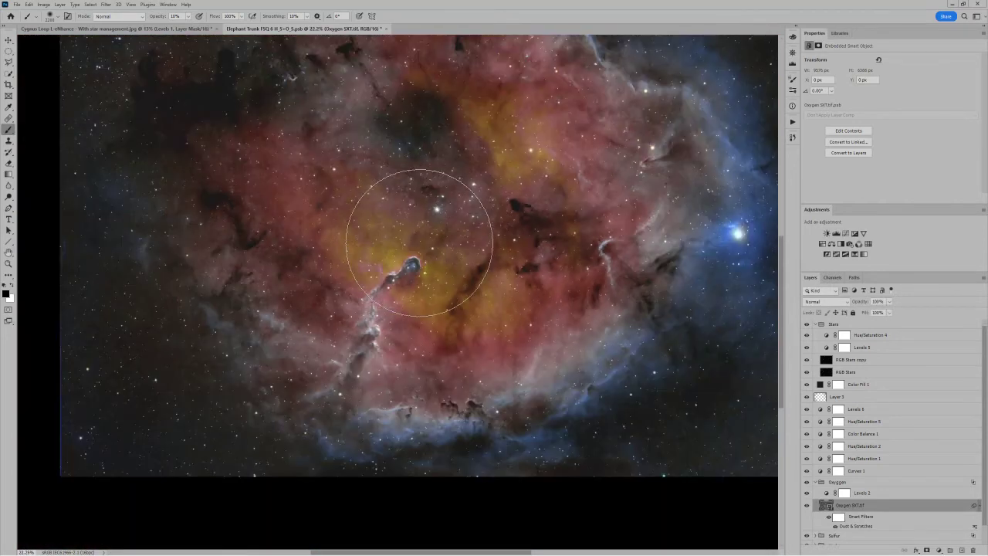
pyautogui.scroll(1, 359, 176)
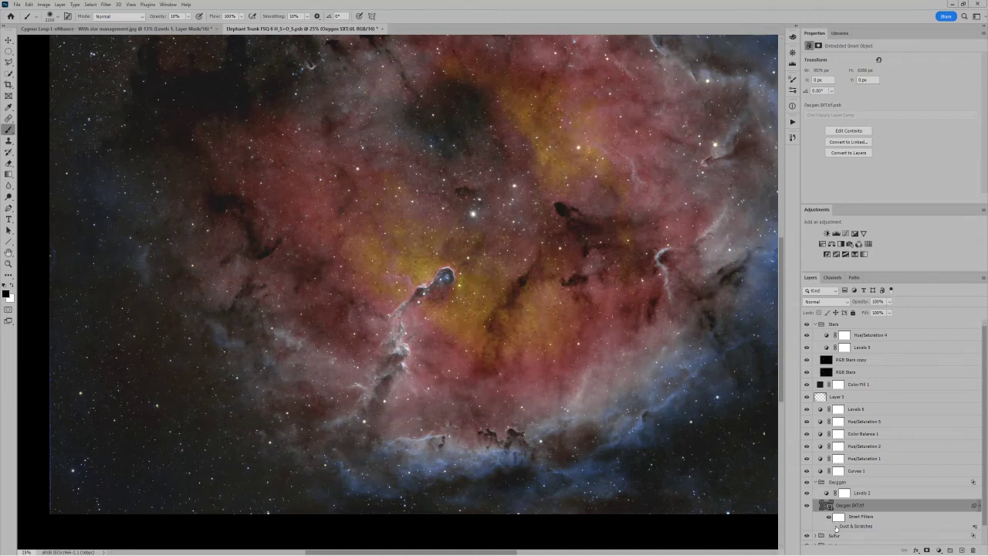
pyautogui.click(836, 525)
pyautogui.click(836, 526)
pyautogui.scroll(3, 491, 302)
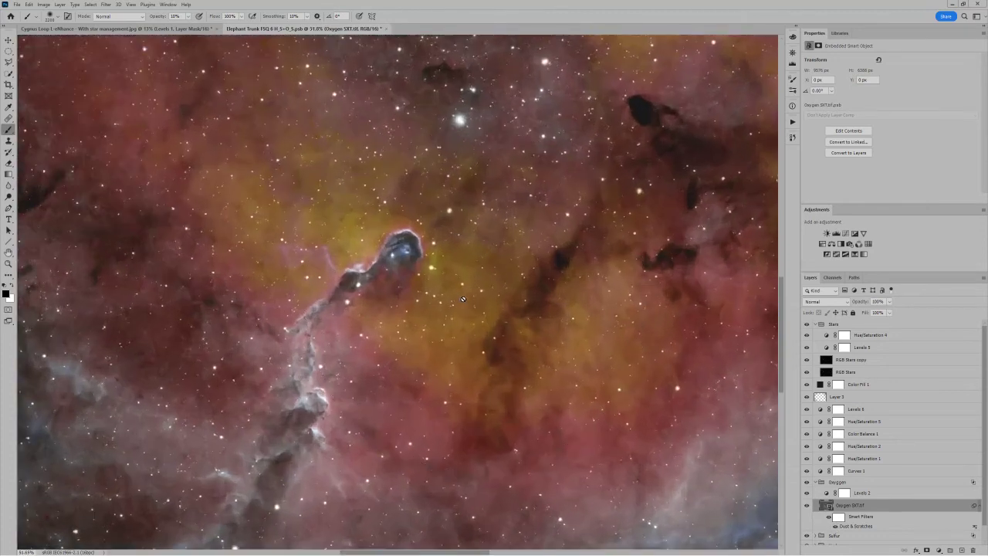
pyautogui.scroll(-2, 467, 314)
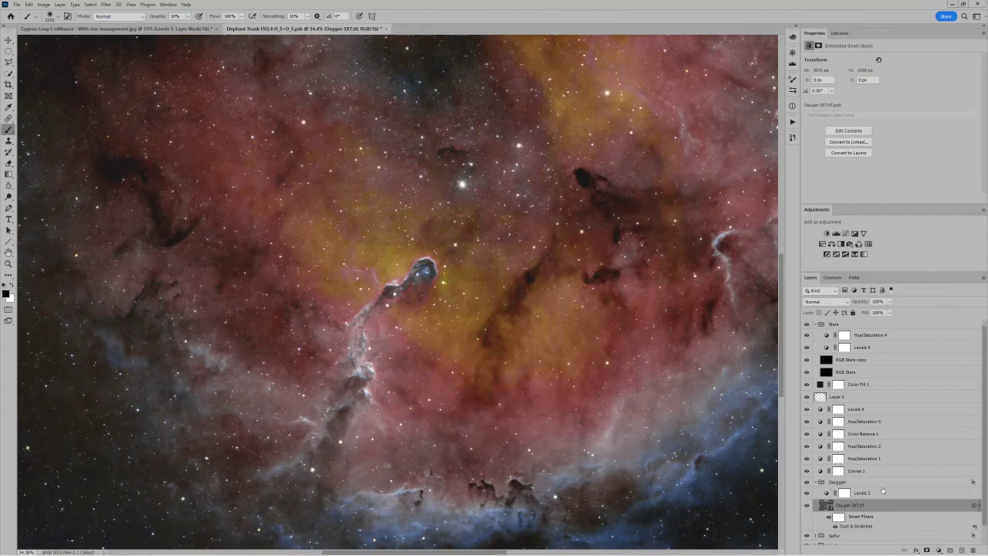
pyautogui.scroll(-3, 557, 339)
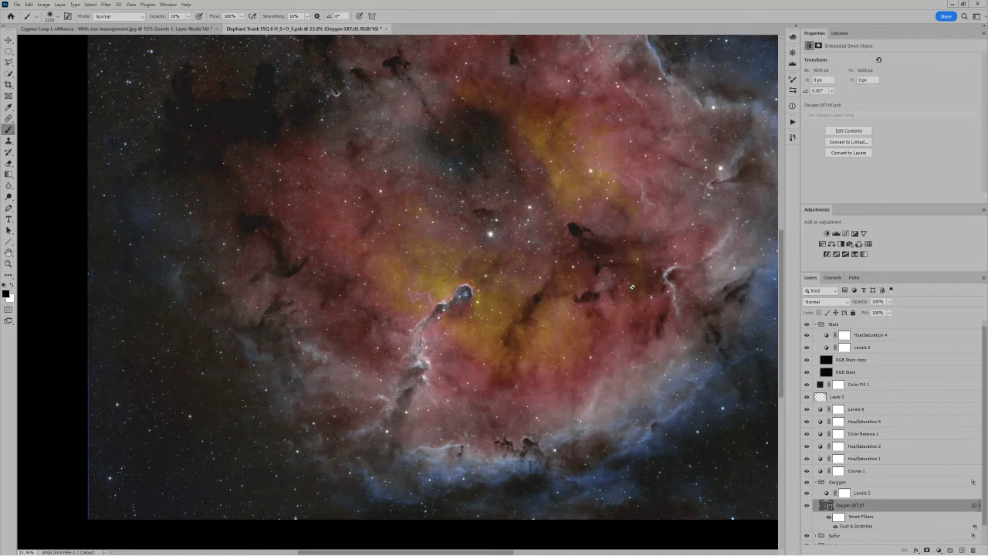
pyautogui.scroll(-1, 640, 286)
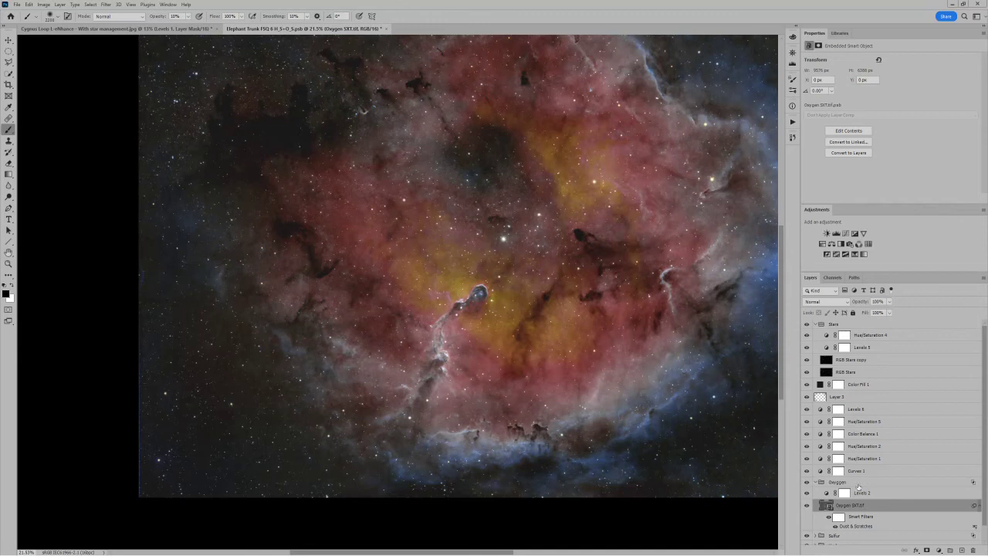
pyautogui.click(817, 481)
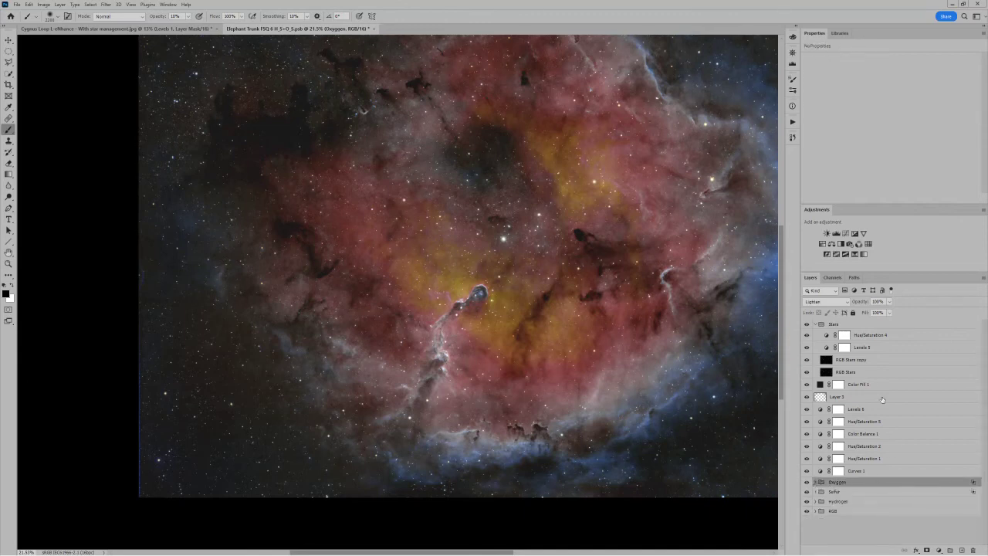
# Step: Hide the Stars layer, the adjustment layers above the groups, and the RGB group
pyautogui.scroll(2, 671, 313)
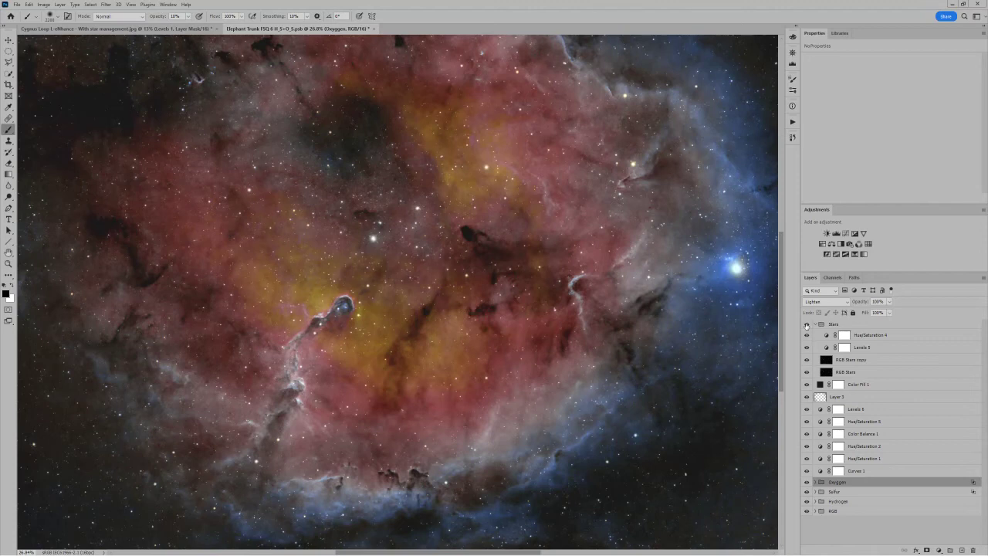
pyautogui.moveTo(807, 325); pyautogui.dragTo(807, 473)
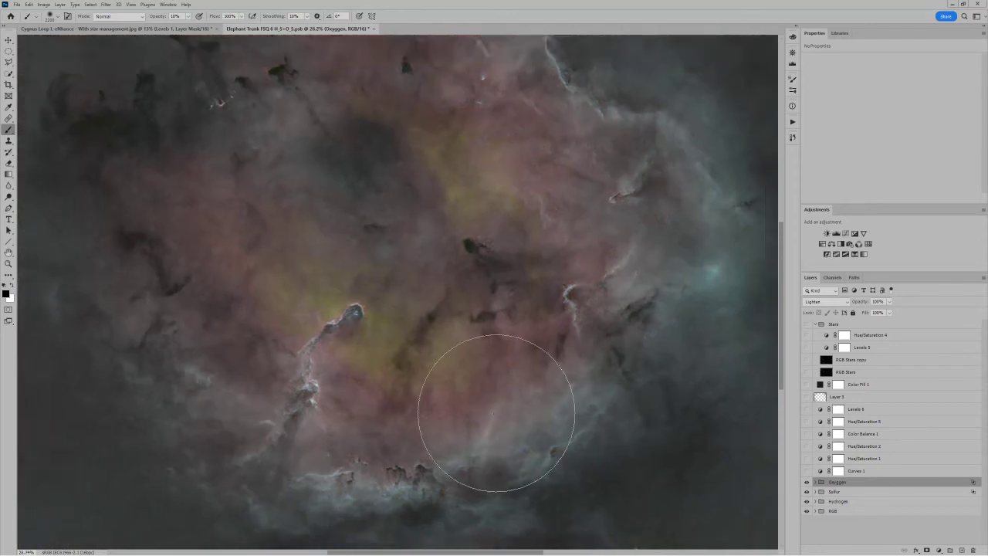
pyautogui.scroll(-2, 497, 408)
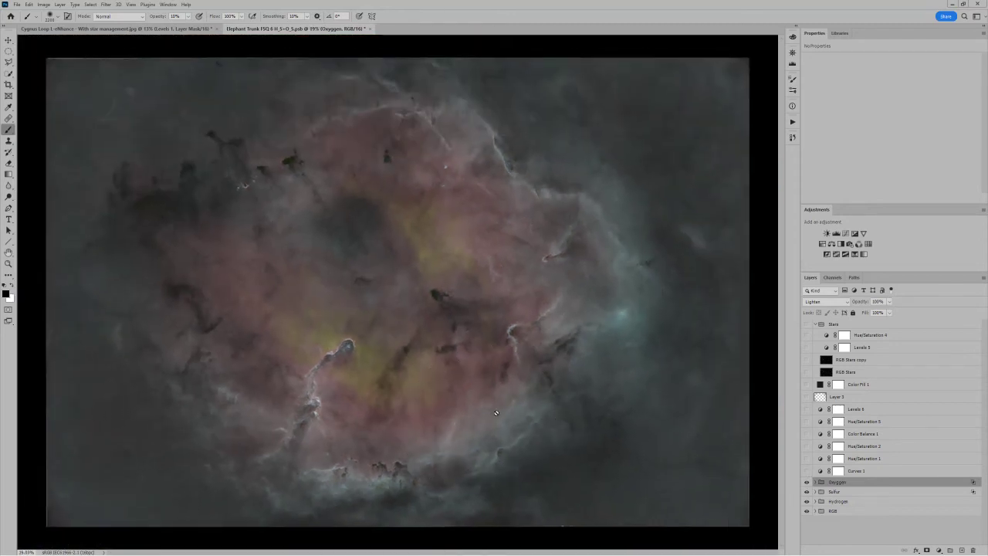
pyautogui.click(832, 513)
pyautogui.click(807, 511)
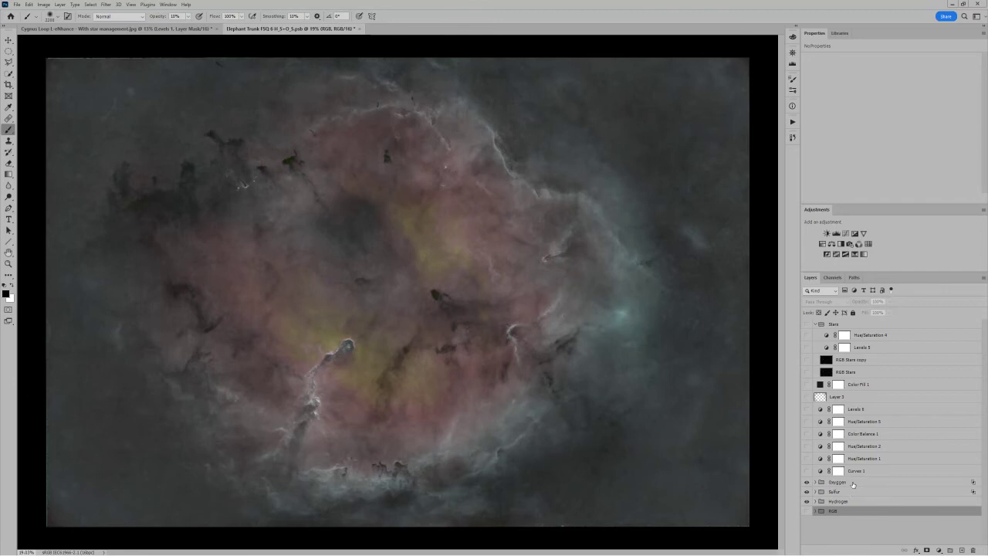
pyautogui.scroll(-1, 357, 291)
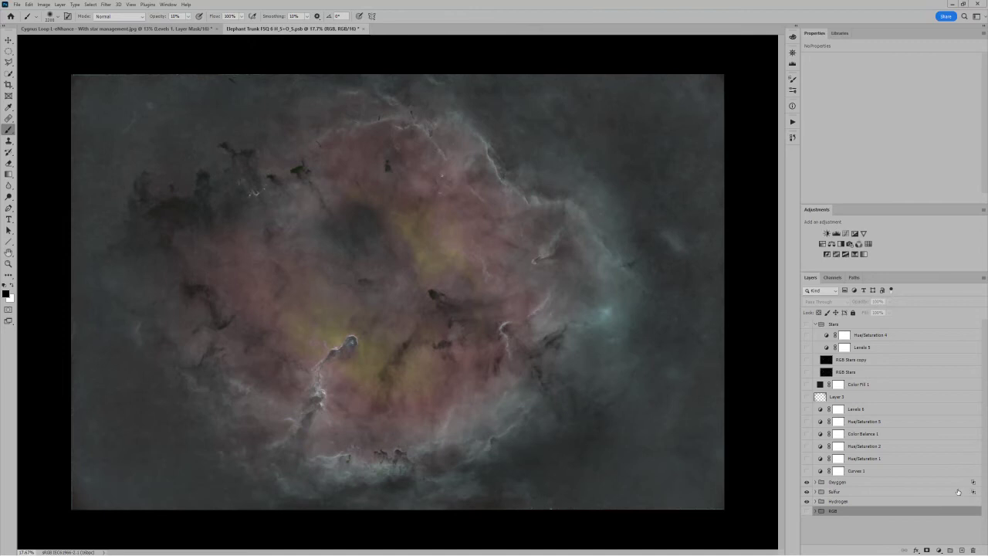
pyautogui.click(884, 493)
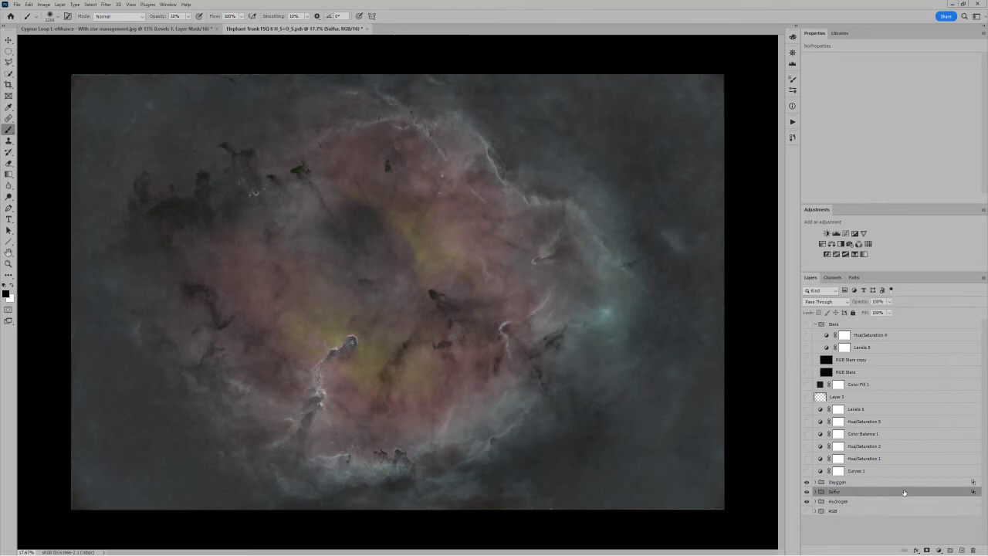
pyautogui.doubleClick(904, 493)
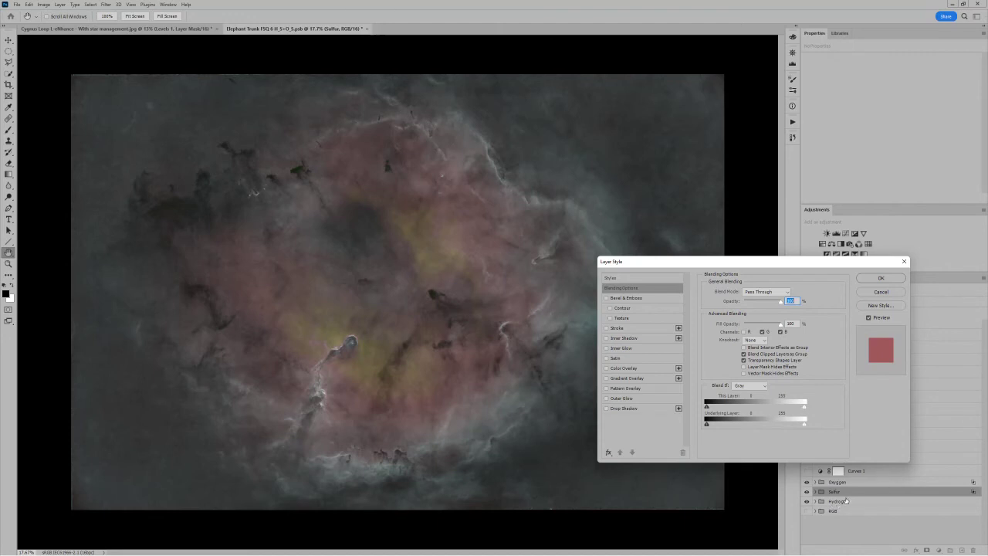
pyautogui.click(745, 332)
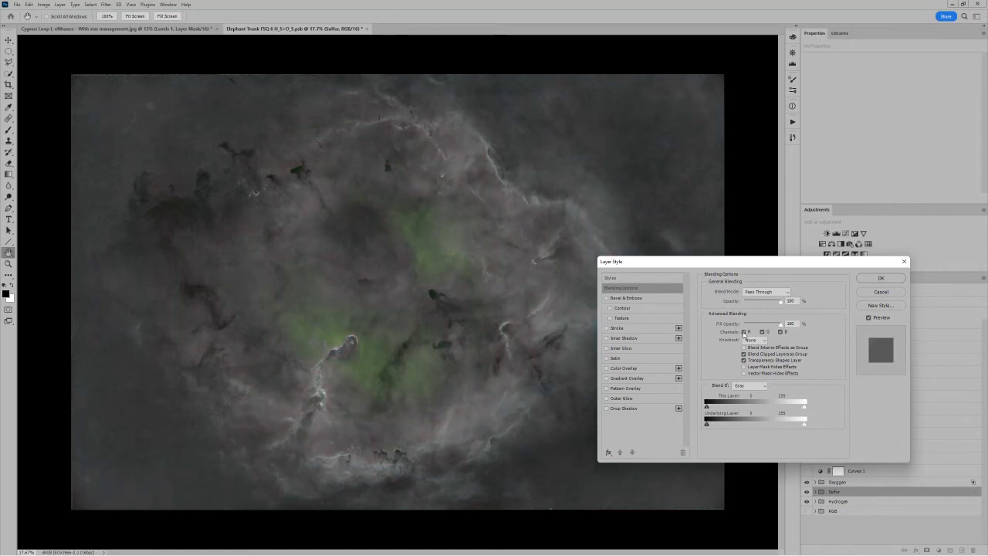
pyautogui.click(745, 332)
pyautogui.click(745, 332)
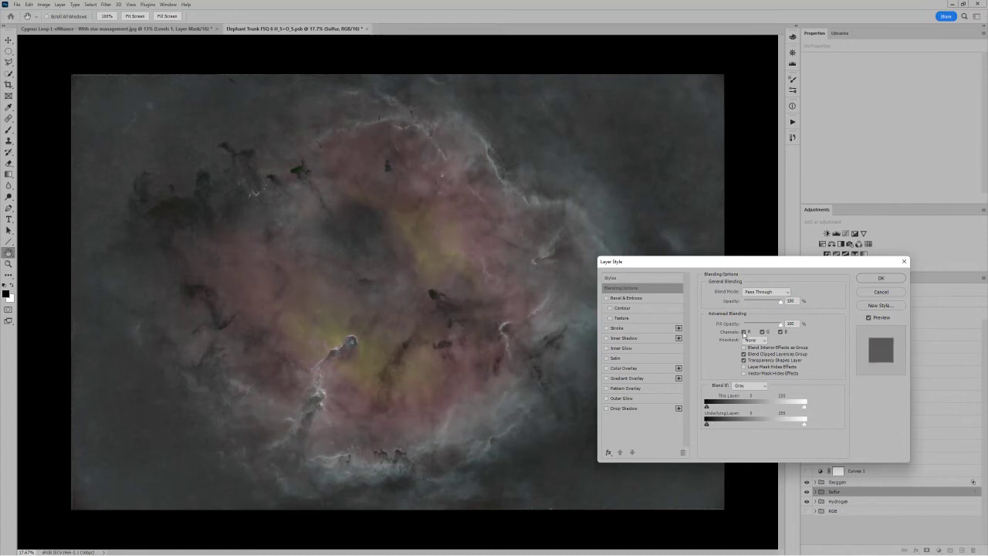
pyautogui.click(745, 332)
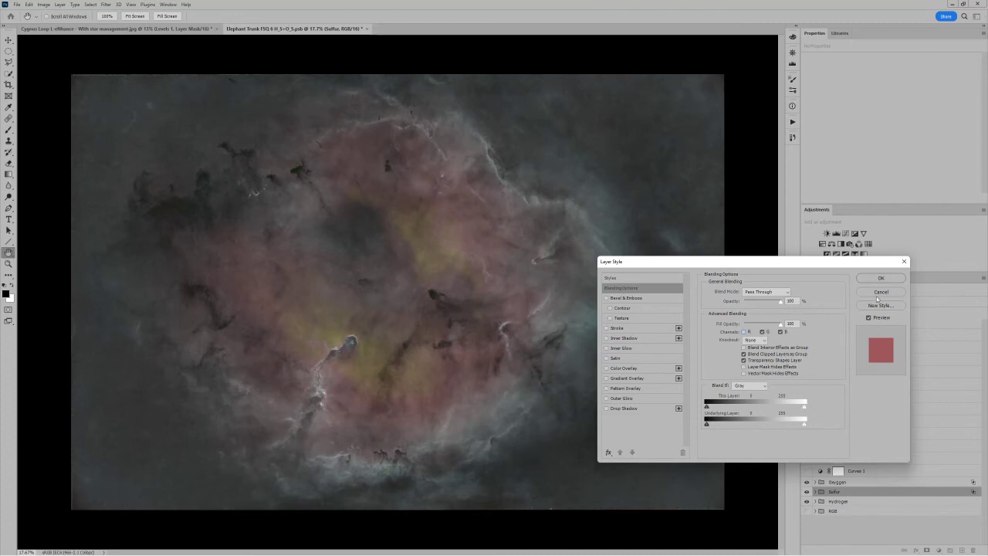
pyautogui.press('Return')
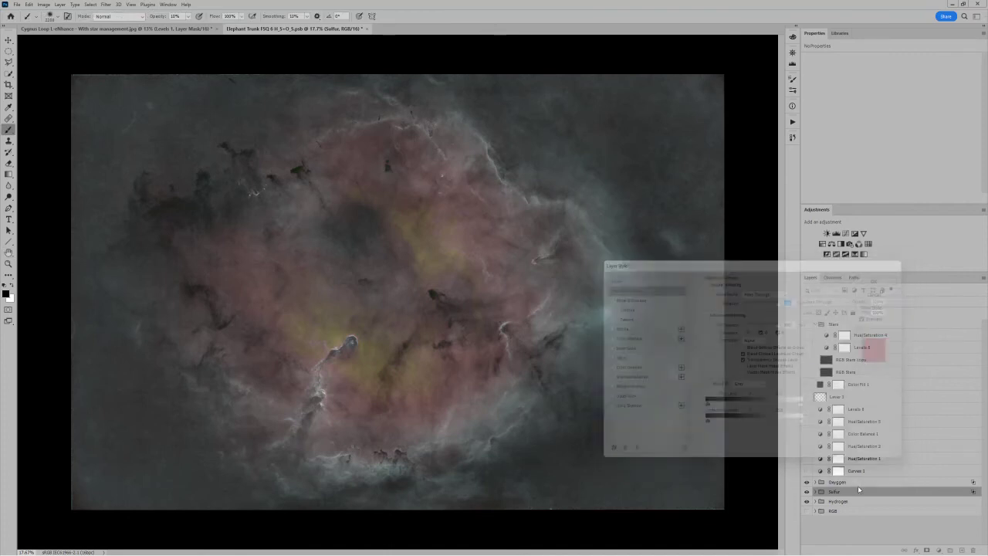
pyautogui.click(864, 482)
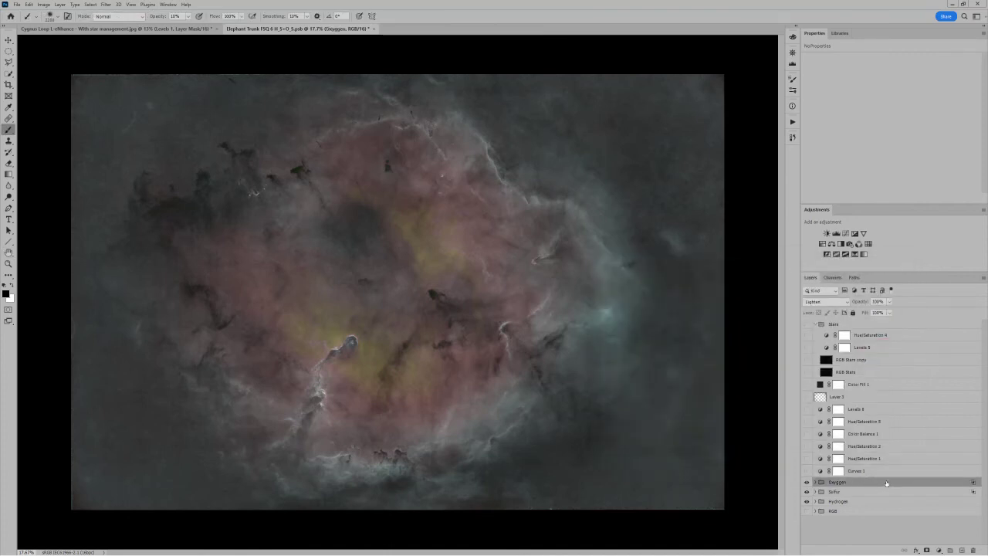
pyautogui.doubleClick(886, 483)
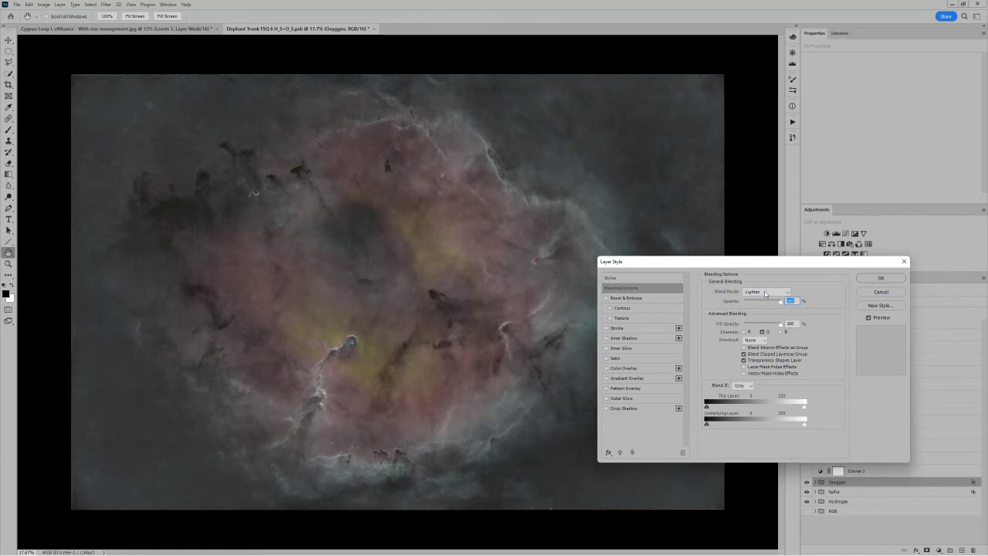
pyautogui.click(766, 293)
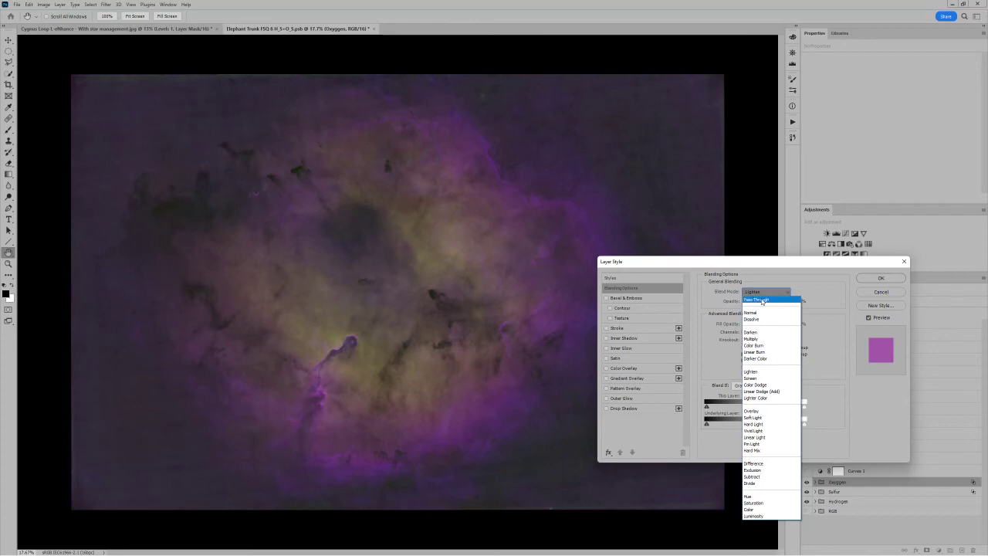
pyautogui.click(762, 299)
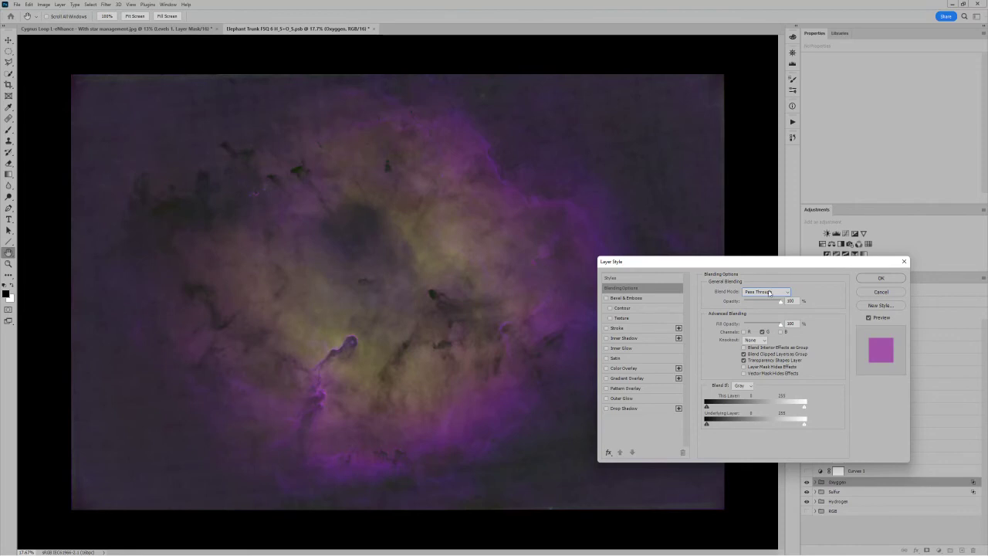
pyautogui.click(771, 292)
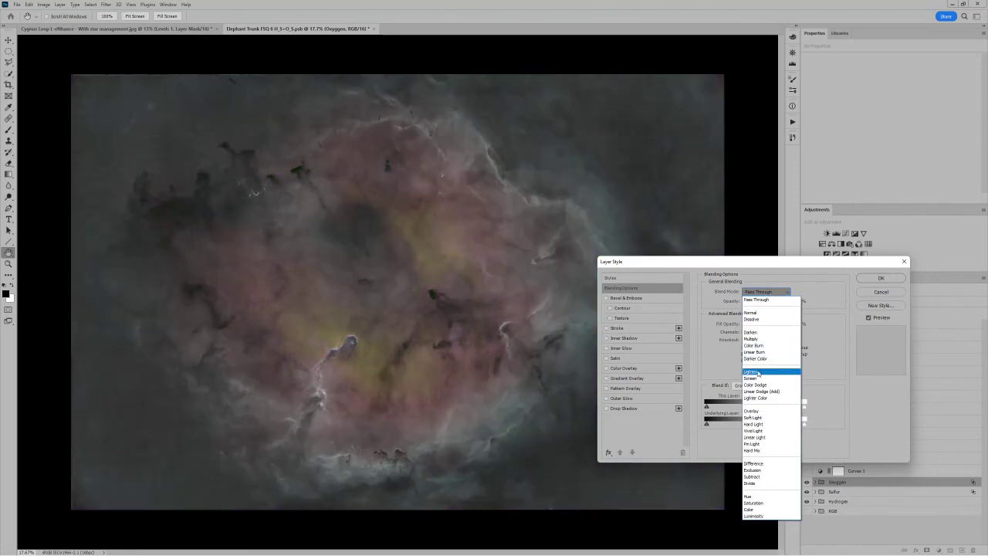
pyautogui.click(758, 372)
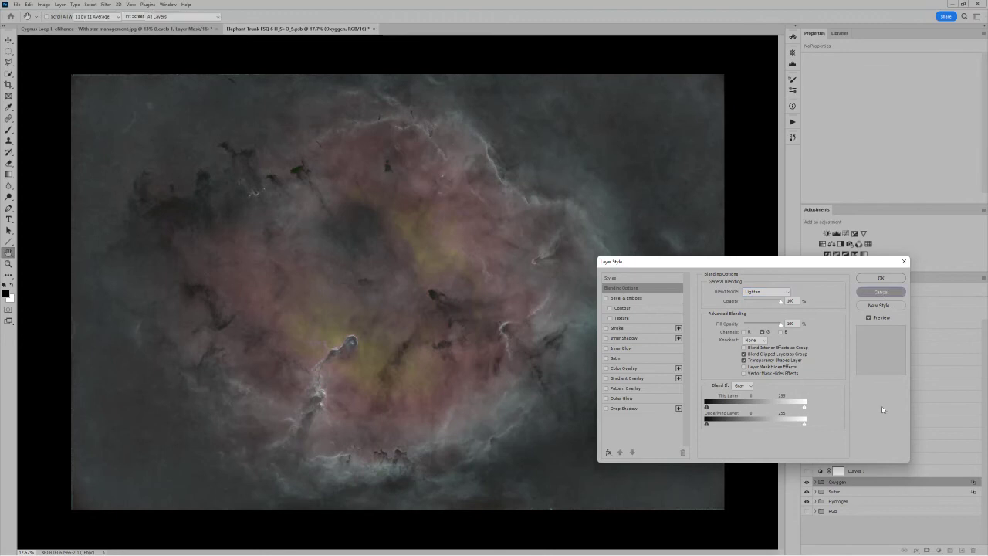
pyautogui.press('Return')
pyautogui.press('b')
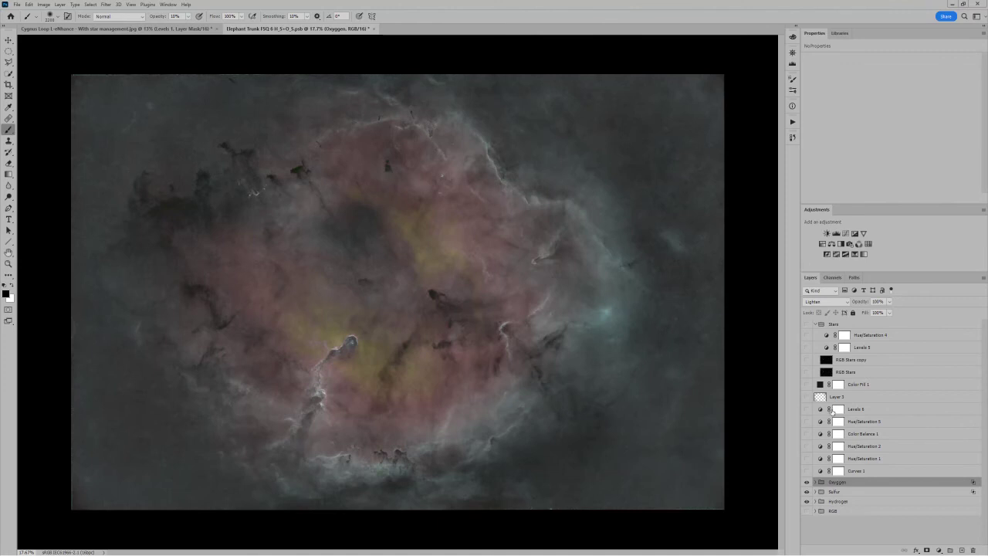
# Step: Turn on Curves 1, Hue/Saturation 1, 2 and 5, Color Balance 1, Levels 6 and Layer 3, then select Layer 3
pyautogui.click(807, 471)
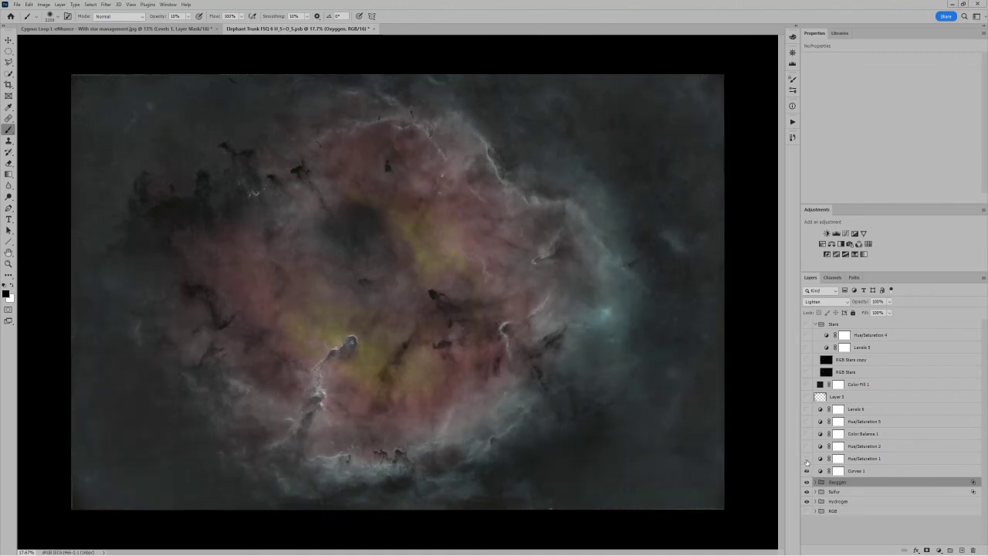
pyautogui.click(807, 460)
pyautogui.click(807, 446)
pyautogui.click(807, 434)
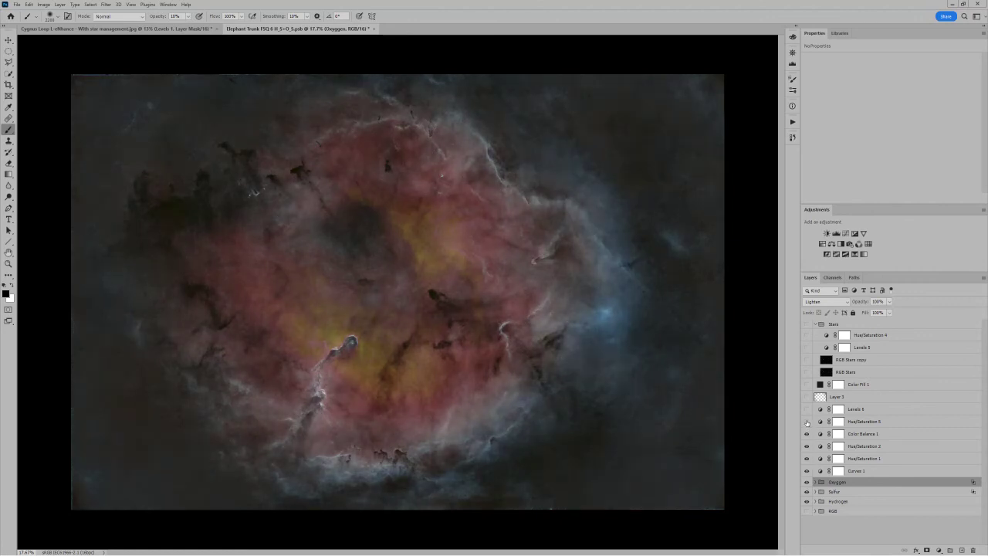
pyautogui.click(807, 422)
pyautogui.click(807, 409)
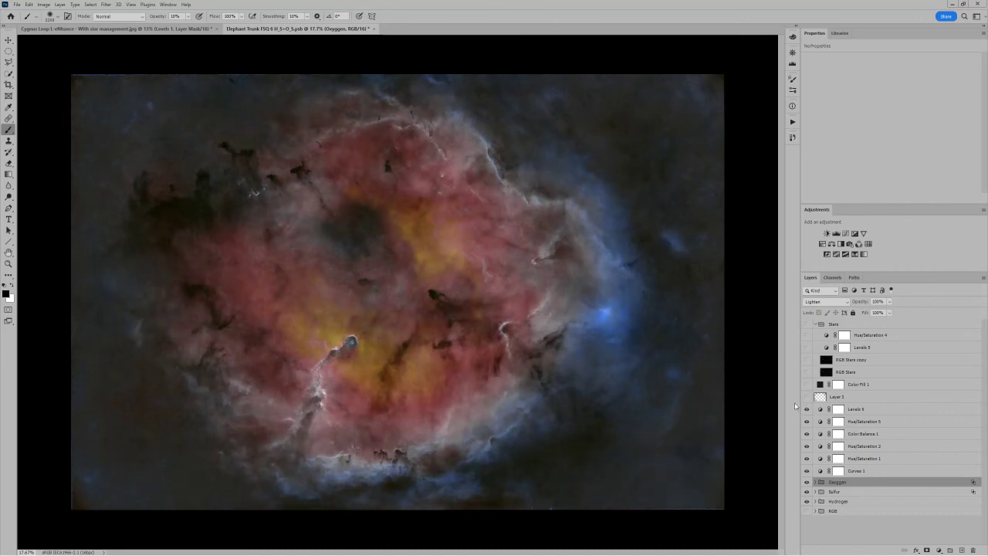
pyautogui.click(807, 397)
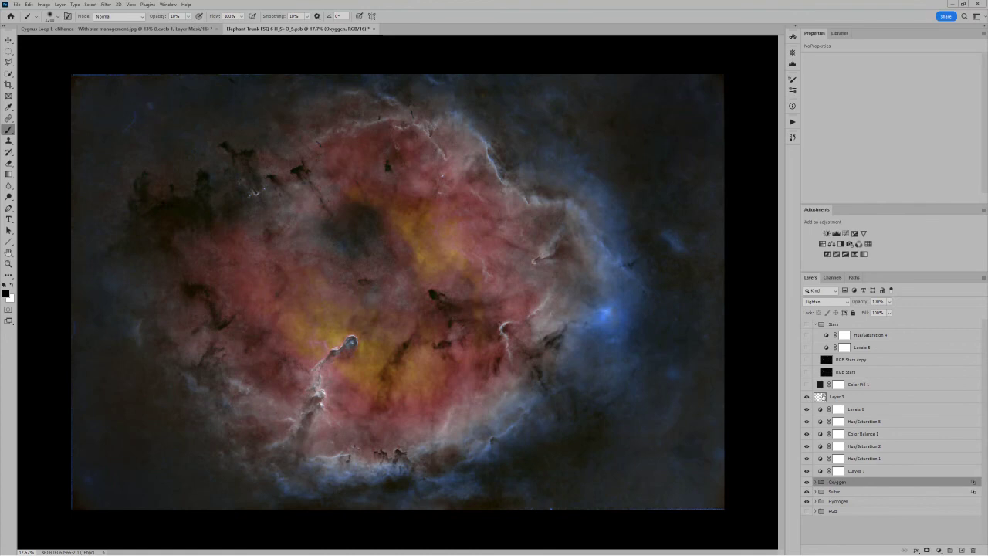
pyautogui.click(821, 399)
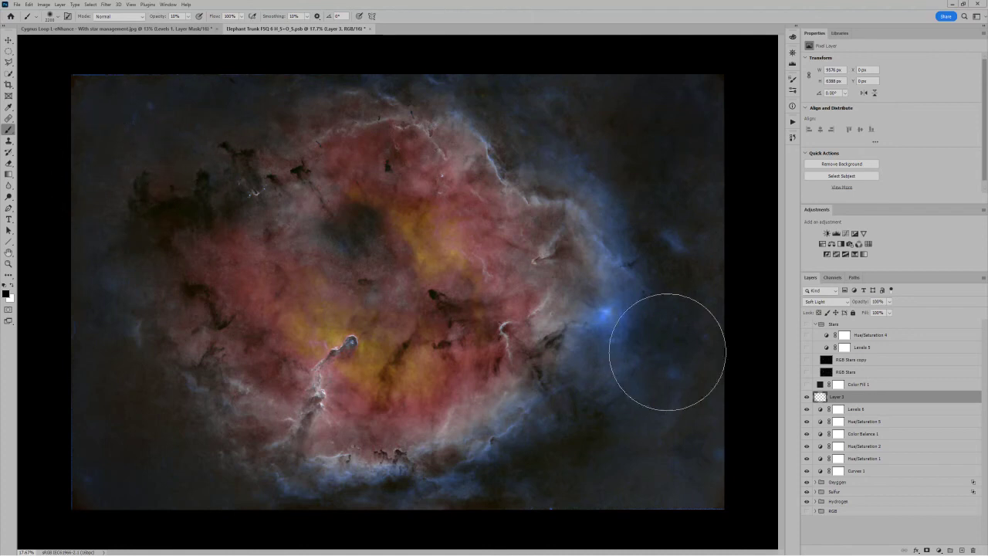
pyautogui.click(894, 385)
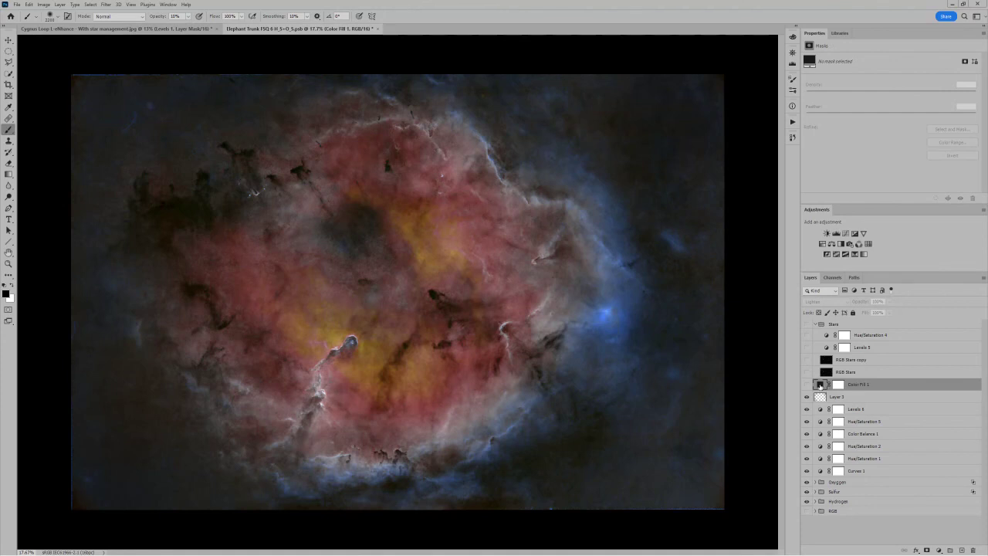
pyautogui.doubleClick(820, 384)
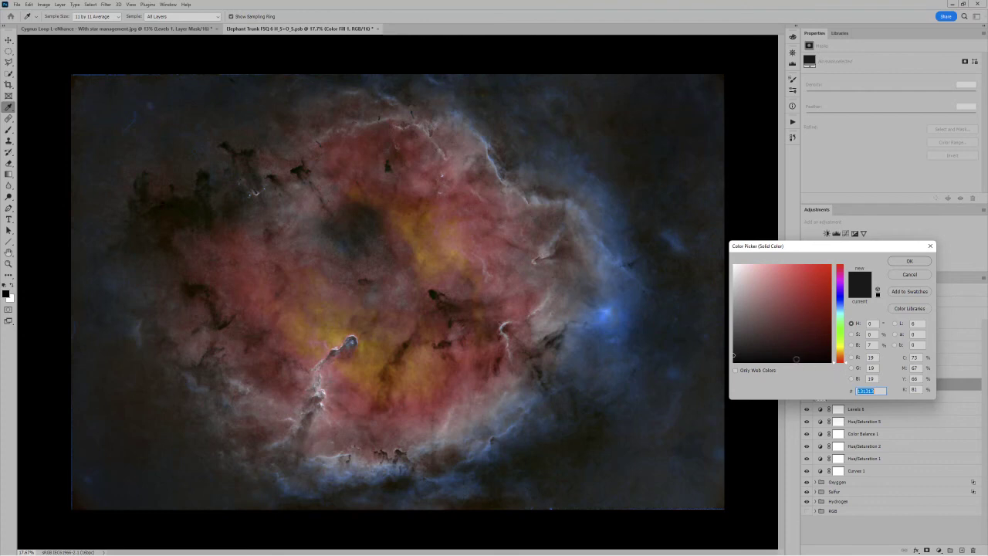
pyautogui.click(910, 261)
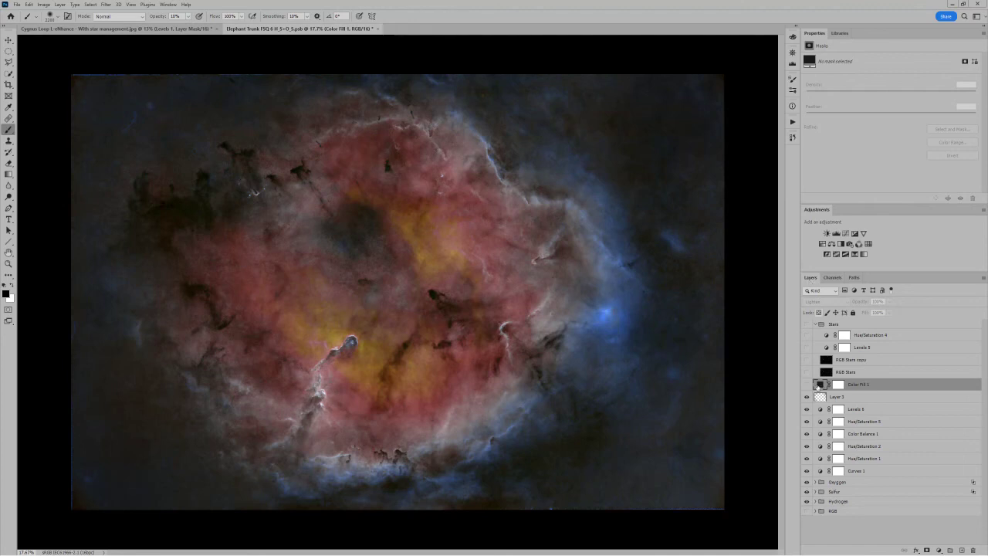
# Step: Show the Lighten-mode Color Fill 1 layer, toggling it off and on to compare the lifted background
pyautogui.click(807, 384)
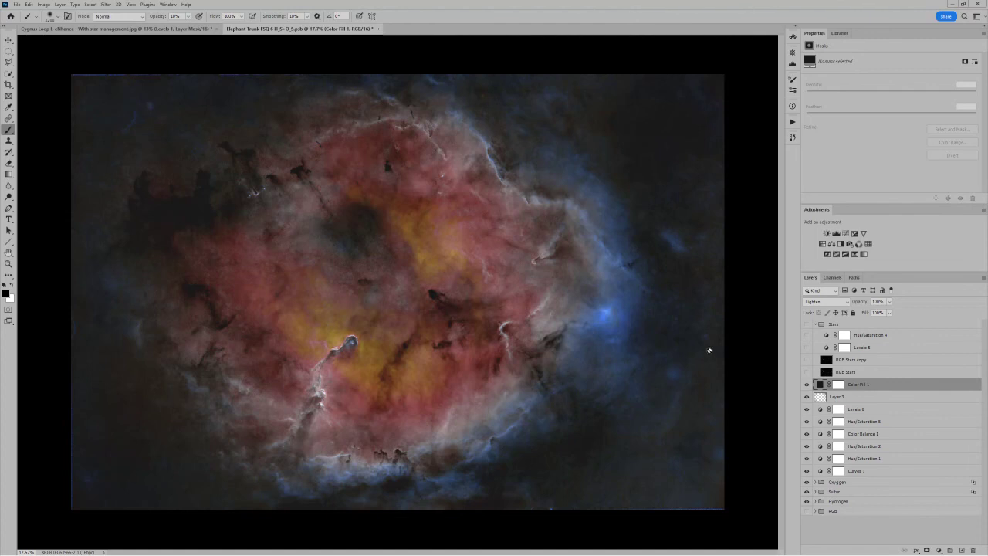
pyautogui.scroll(-1, 565, 307)
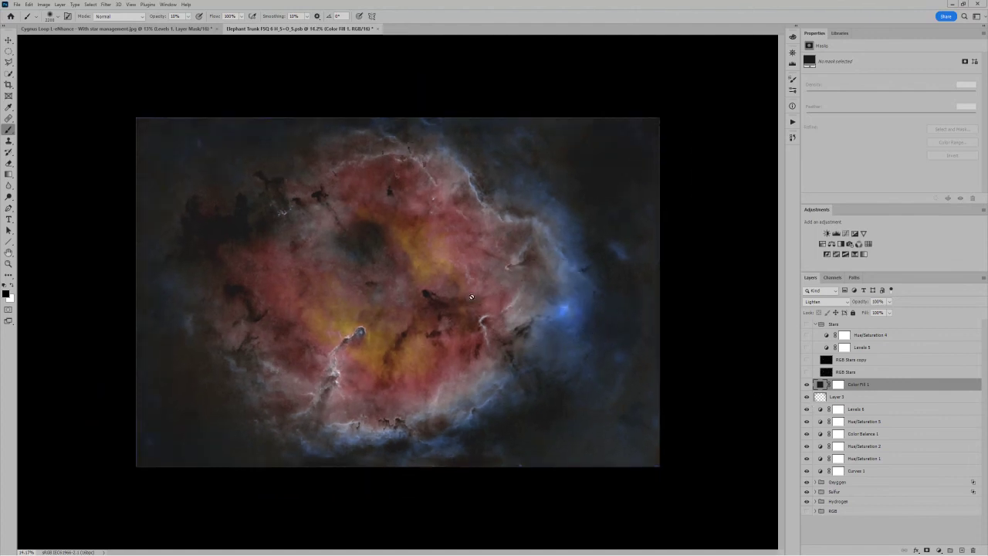
pyautogui.click(805, 384)
pyautogui.click(807, 384)
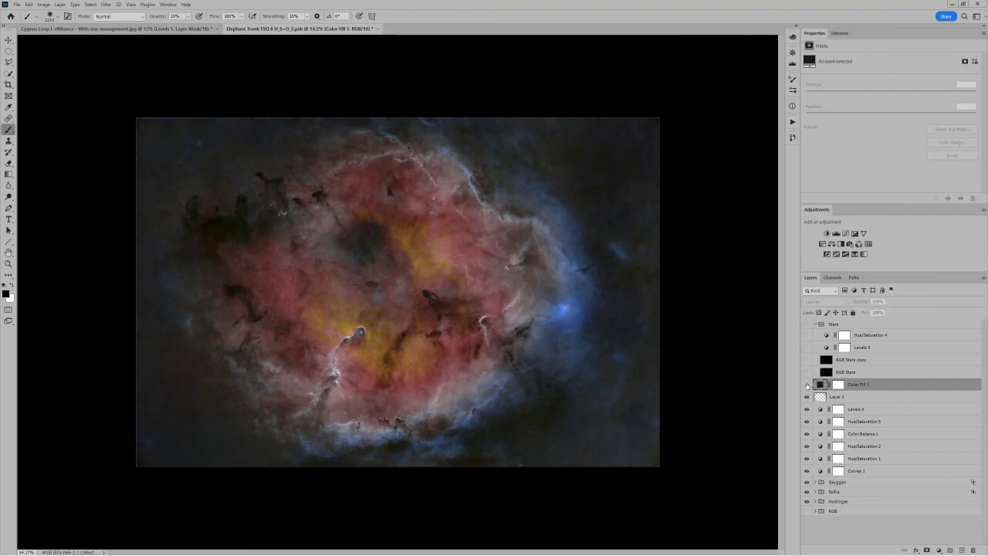
pyautogui.click(807, 384)
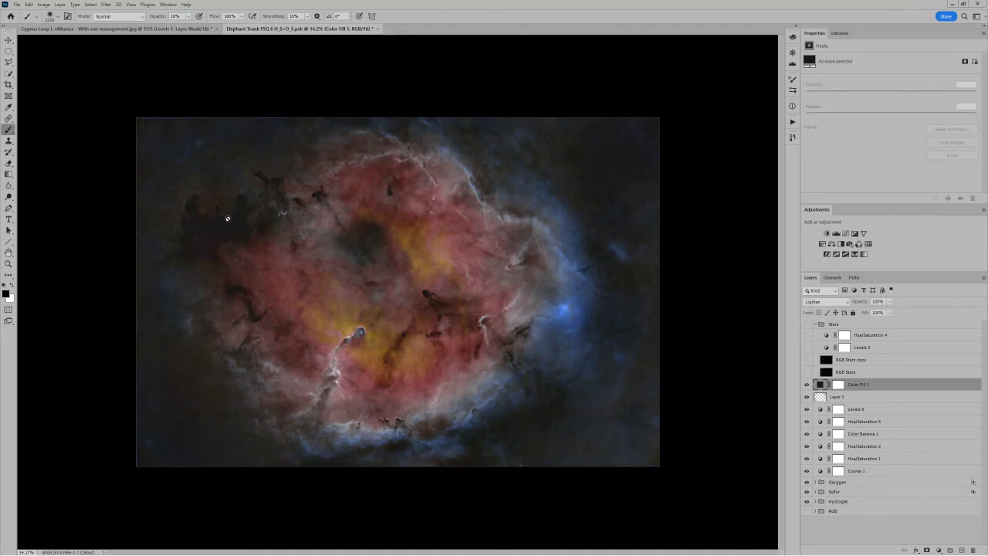
pyautogui.scroll(2, 194, 233)
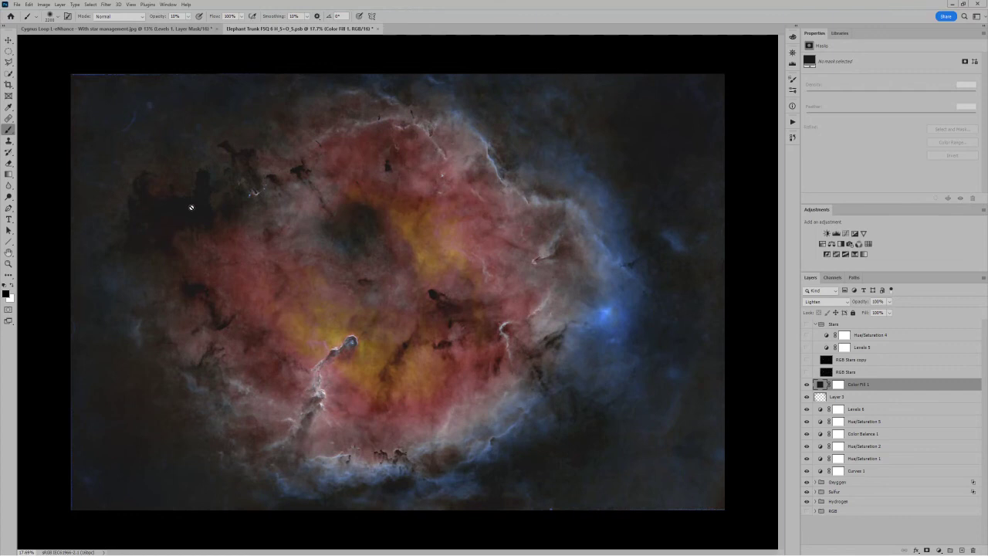
pyautogui.scroll(-2, 413, 245)
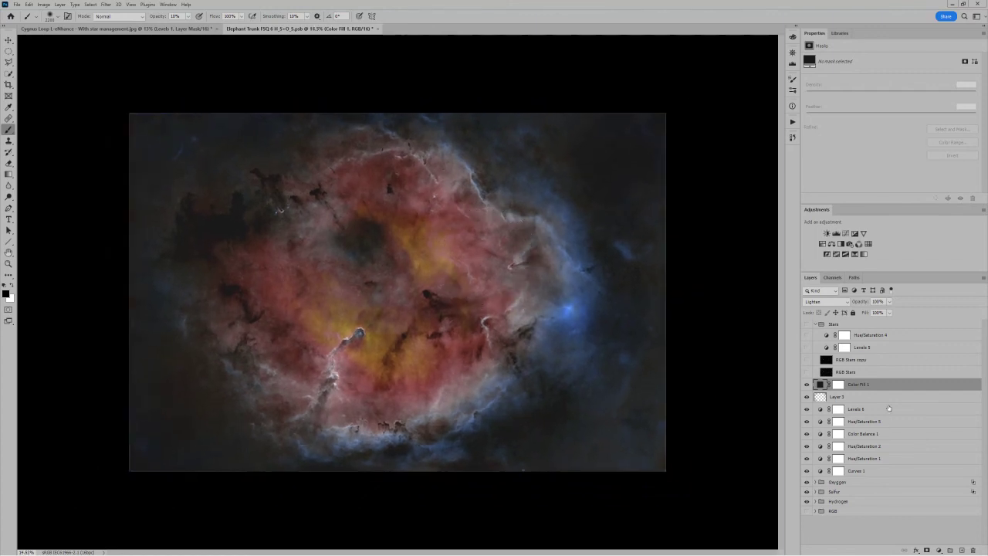
pyautogui.doubleClick(823, 386)
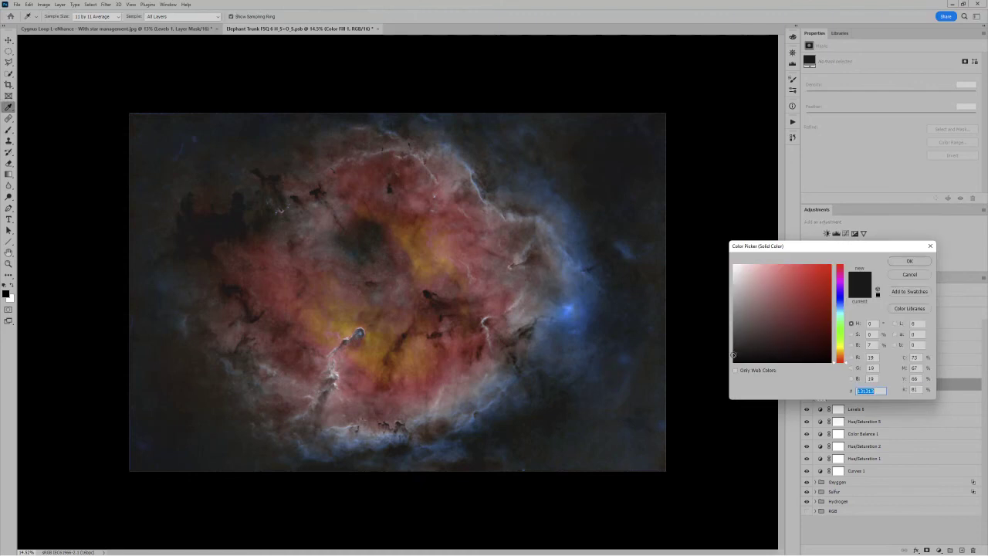
# Step: Try lighter and darker greys for Color Fill 1, ending near R23 G23 B23 (#171717)
pyautogui.moveTo(734, 356); pyautogui.dragTo(733, 347)
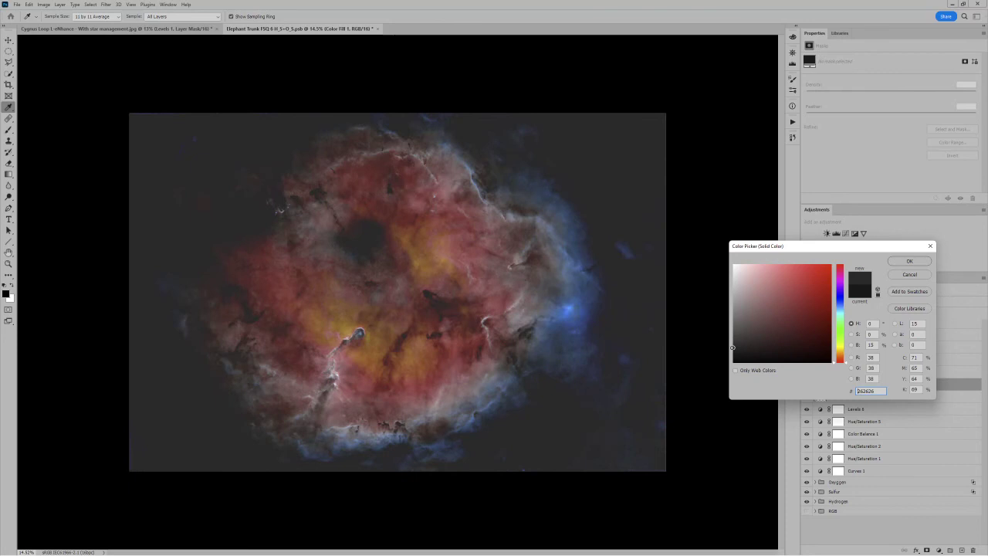
pyautogui.moveTo(733, 349); pyautogui.dragTo(732, 356)
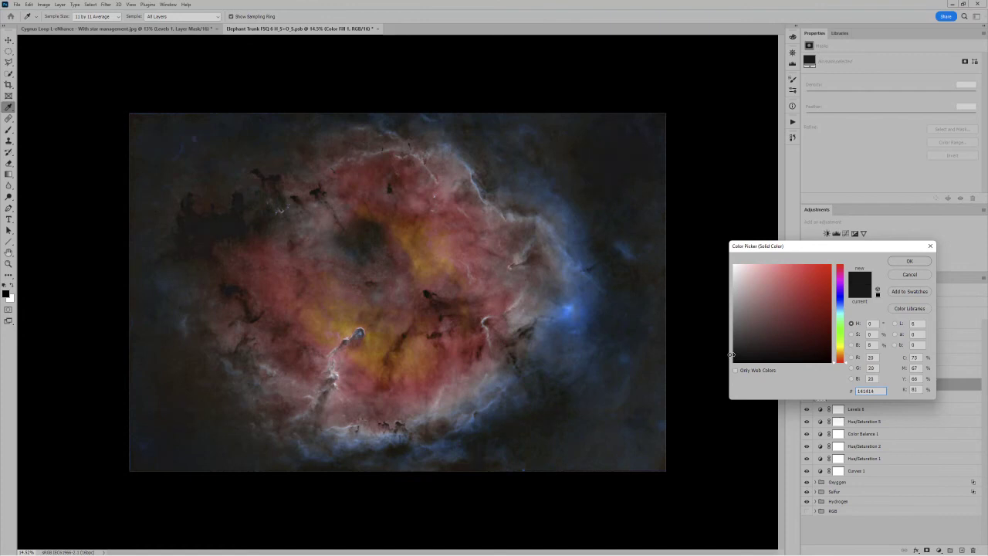
pyautogui.moveTo(731, 356); pyautogui.dragTo(731, 353)
pyautogui.moveTo(731, 354); pyautogui.dragTo(731, 352)
pyautogui.click(733, 354)
pyautogui.click(908, 275)
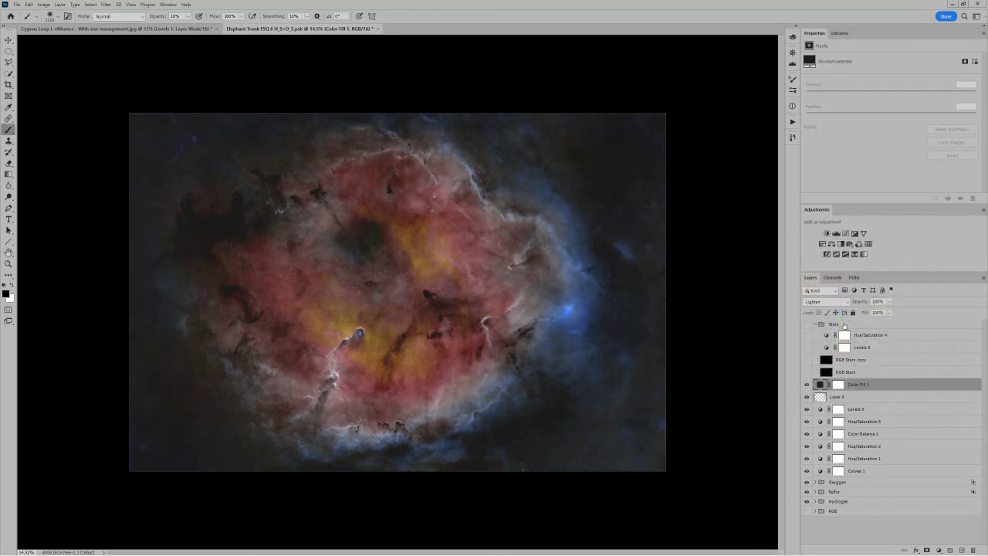
# Step: Make the Stars group visible along with Hue/Saturation 4, Levels 5 and RGB Stars copy
pyautogui.click(844, 324)
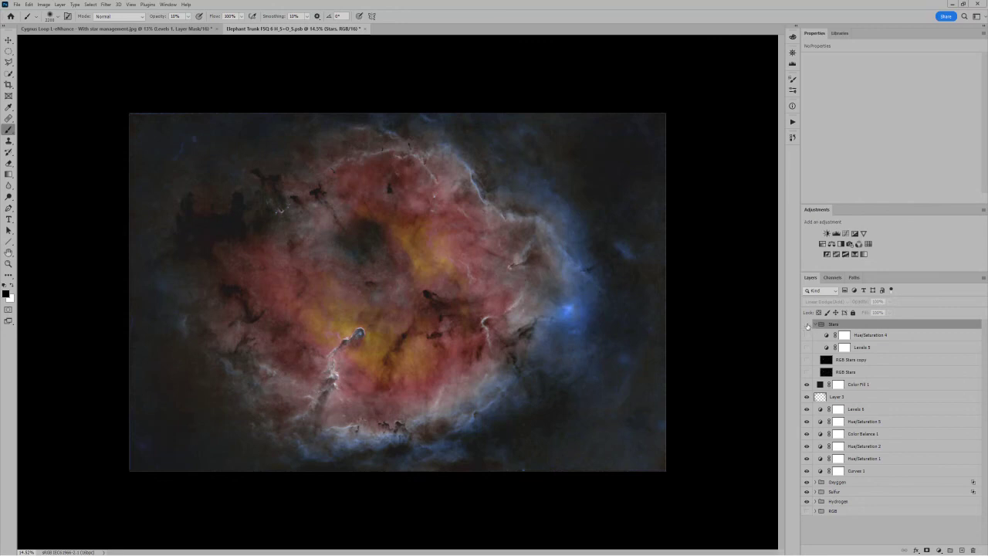
pyautogui.click(807, 325)
pyautogui.moveTo(807, 335); pyautogui.dragTo(807, 369)
pyautogui.scroll(5, 408, 286)
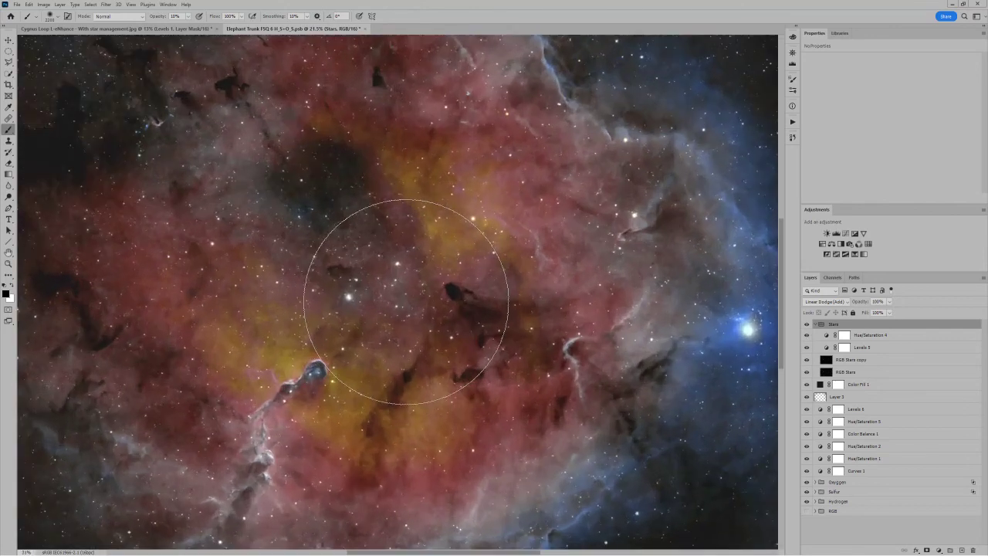
pyautogui.scroll(2, 300, 258)
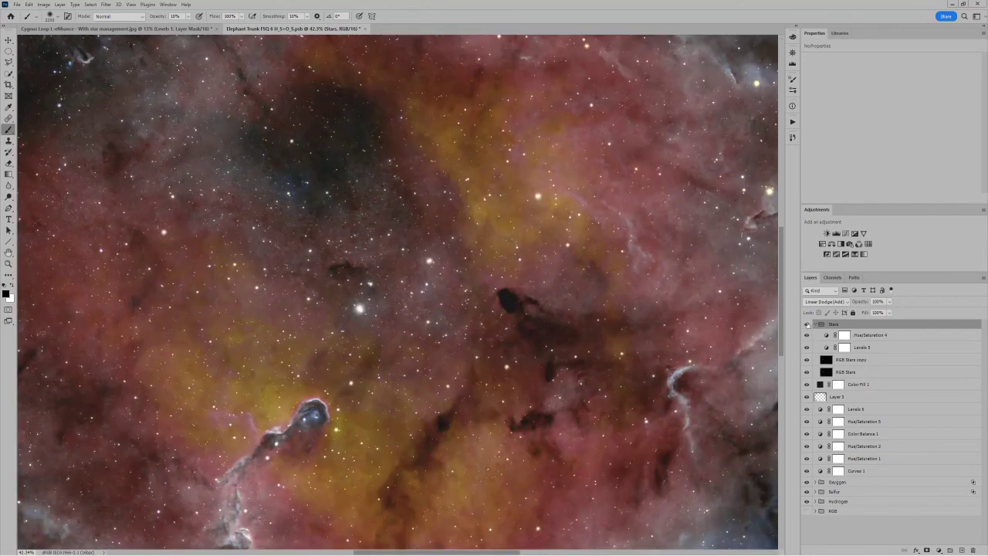
# Step: Toggle the Stars group off and back on to compare the nebula with and without stars
pyautogui.click(807, 324)
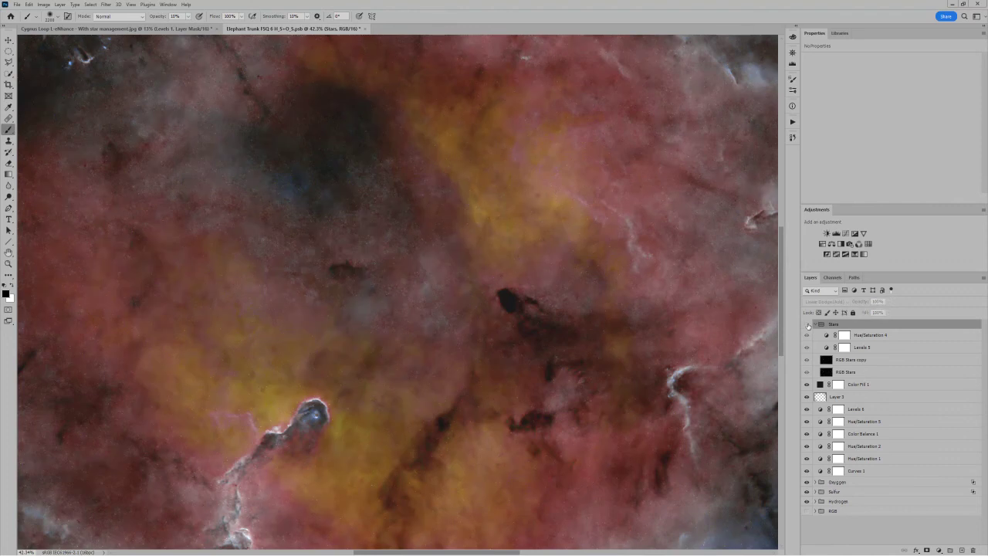
pyautogui.click(807, 324)
pyautogui.scroll(-4, 531, 268)
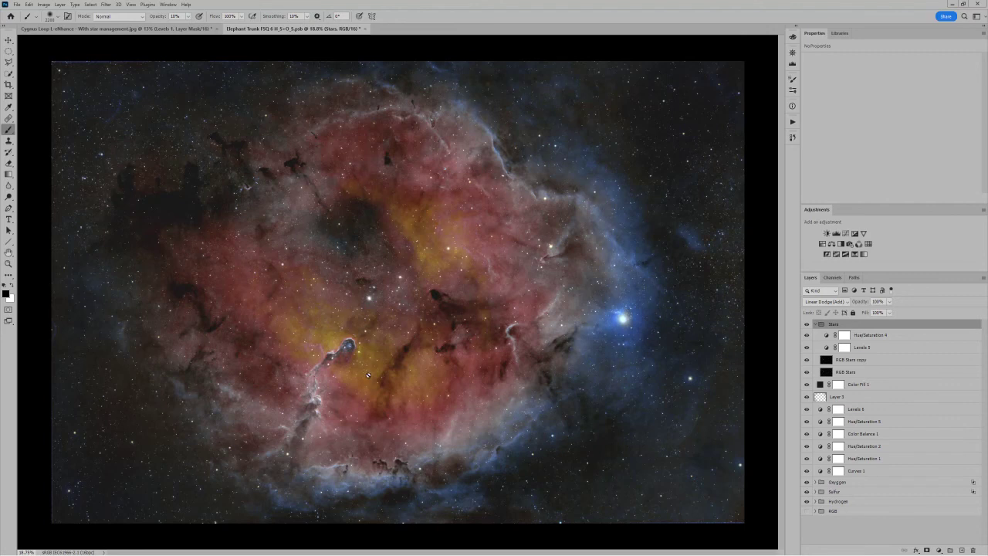
pyautogui.scroll(1, 374, 379)
pyautogui.scroll(1, 374, 379)
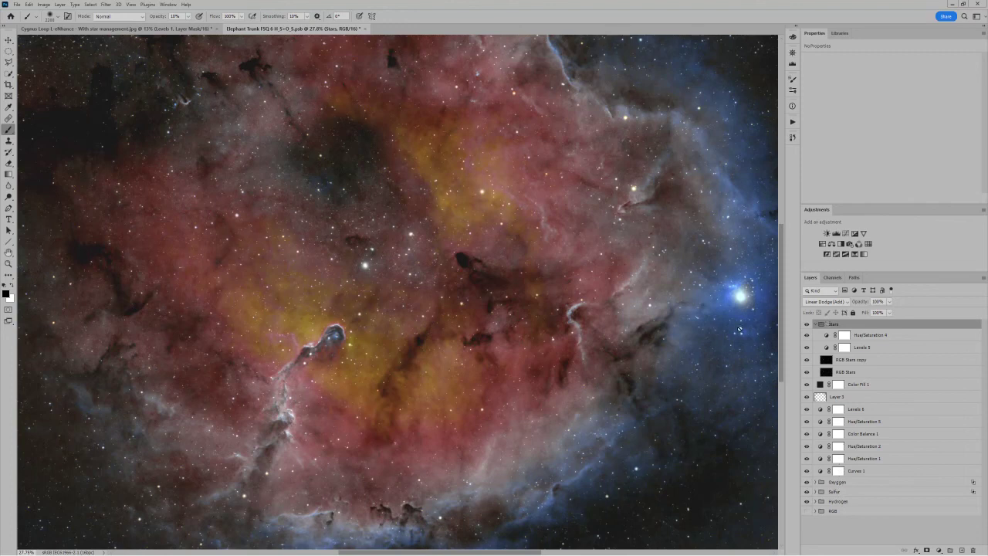
pyautogui.scroll(-2, 555, 311)
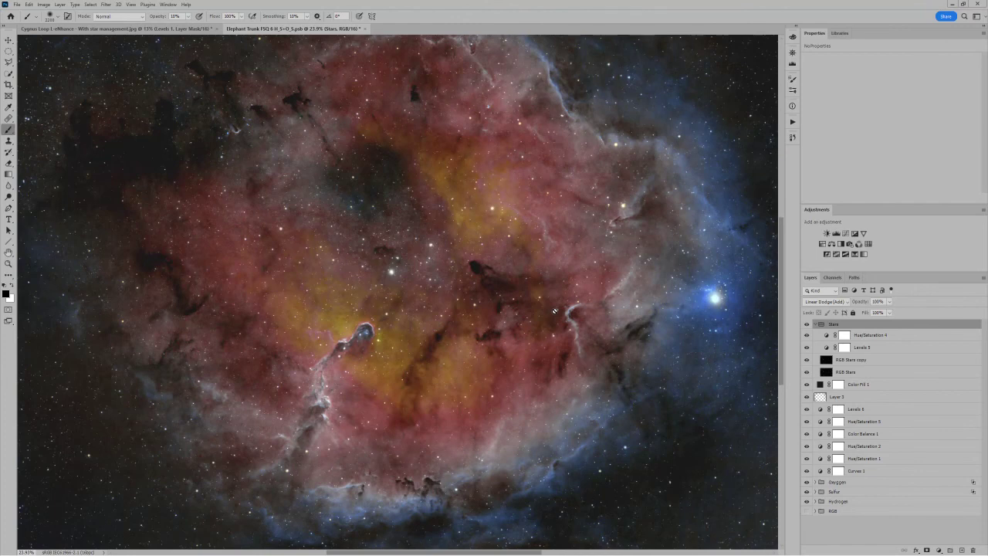